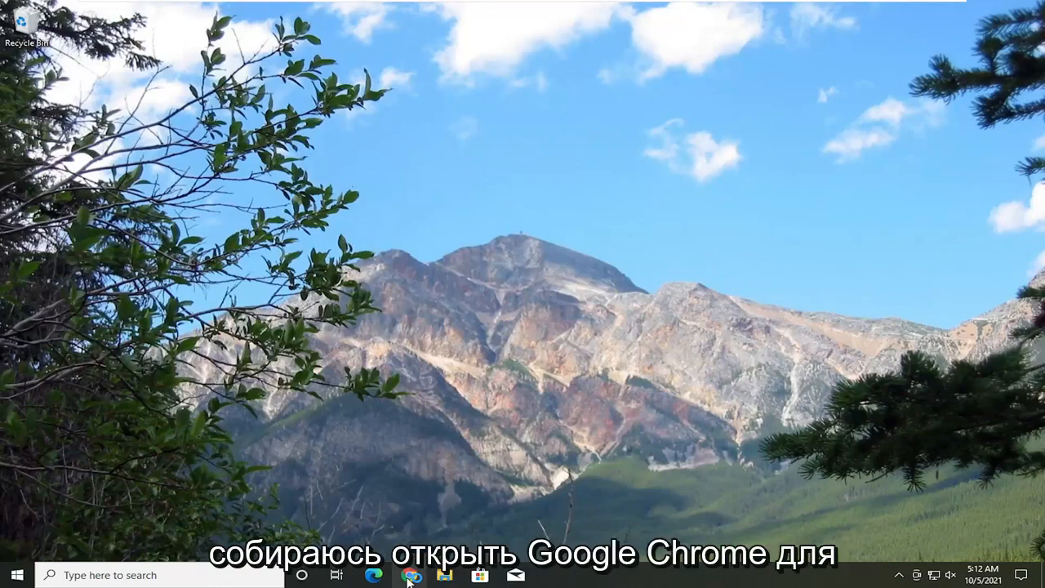
Open Google Chrome in a maximized window and go to google.com.
left_click(411, 577)
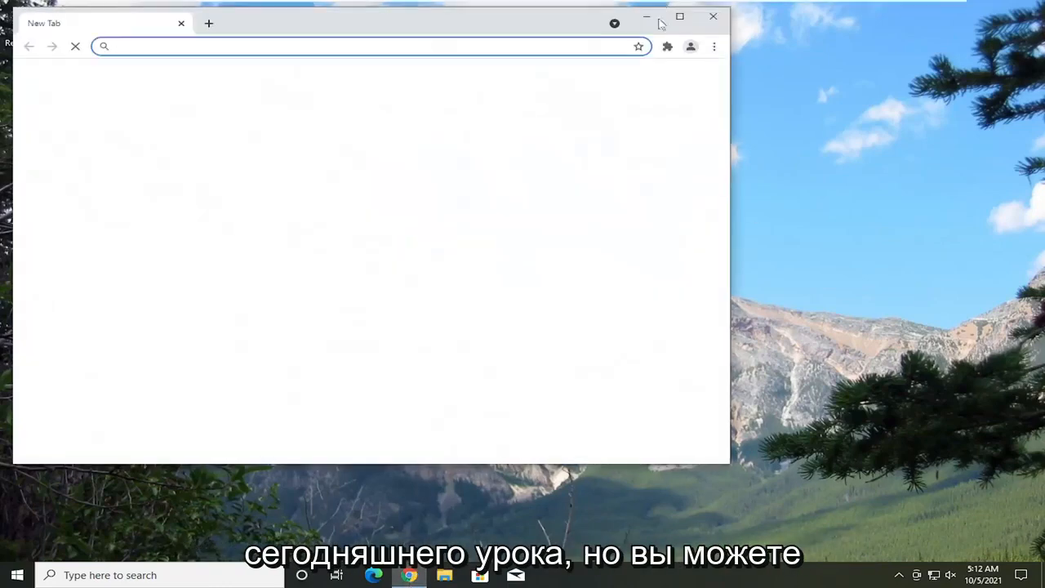
left_click(680, 17)
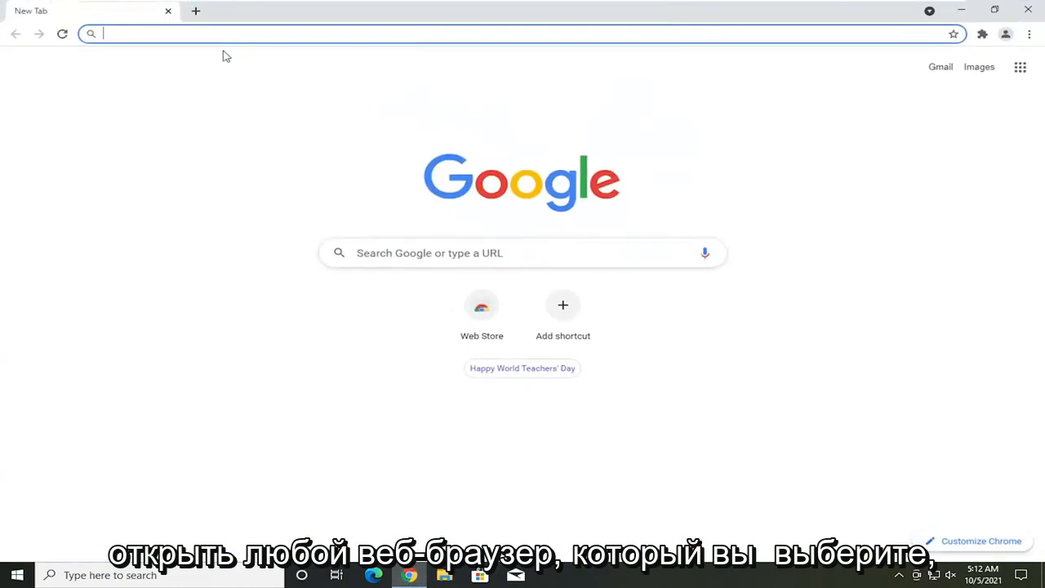
type("google.com")
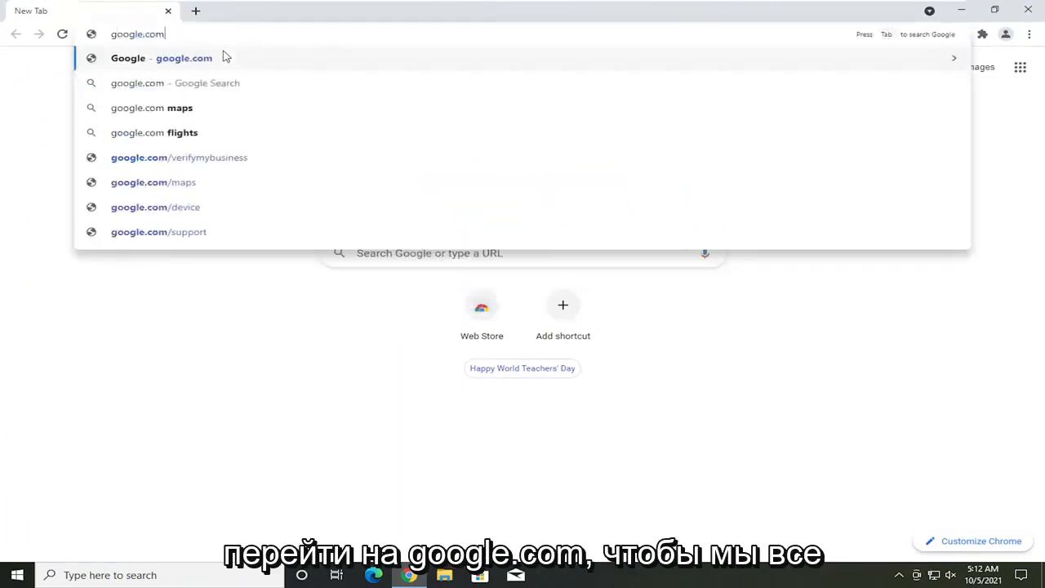
left_click(226, 57)
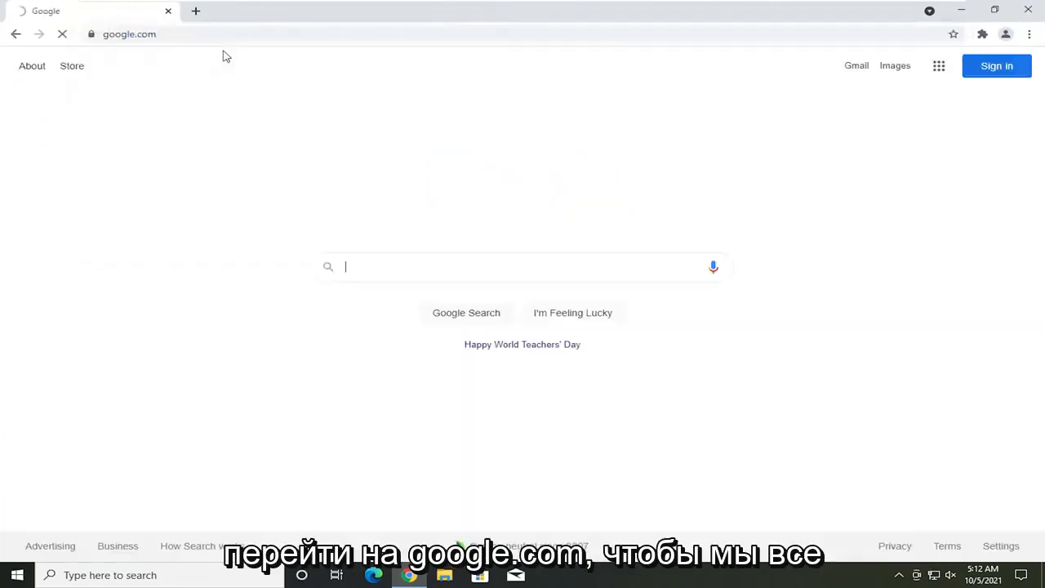
Search for "windows 11 media creation tool" and open Microsoft's Download Windows 11 page from the results.
type("windows 11 media creation tool")
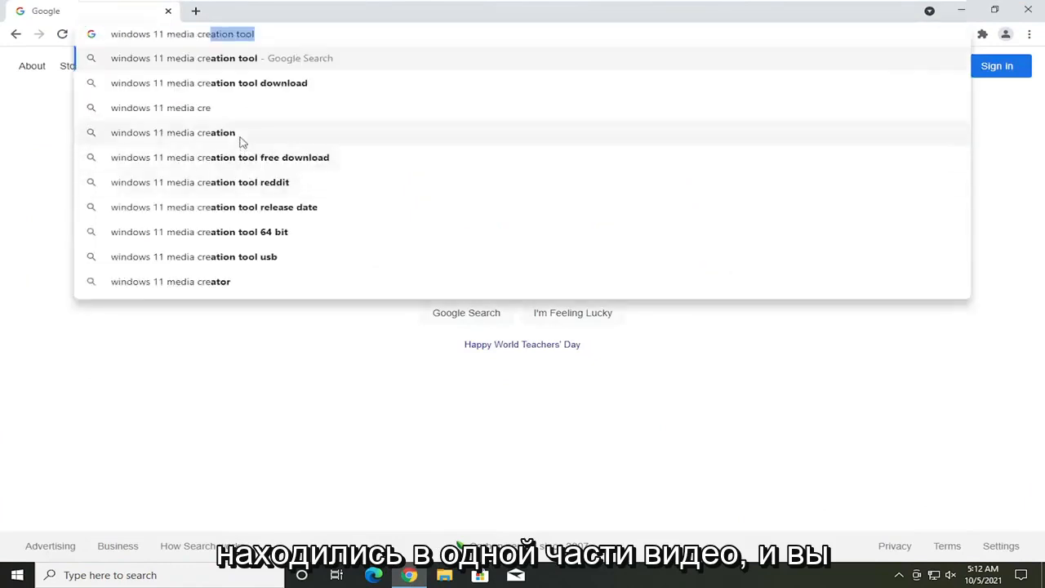
left_click(249, 63)
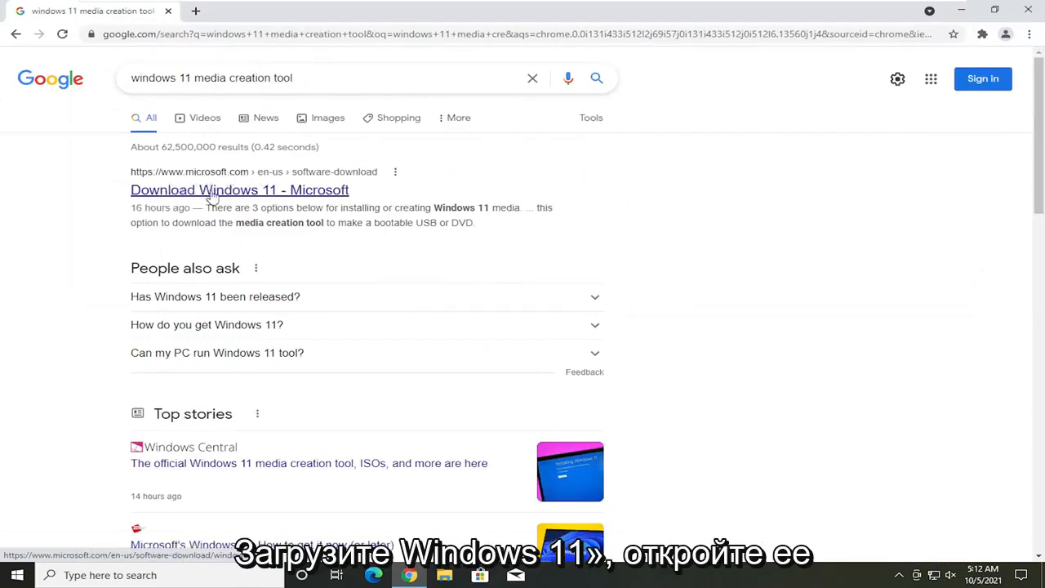
left_click(248, 193)
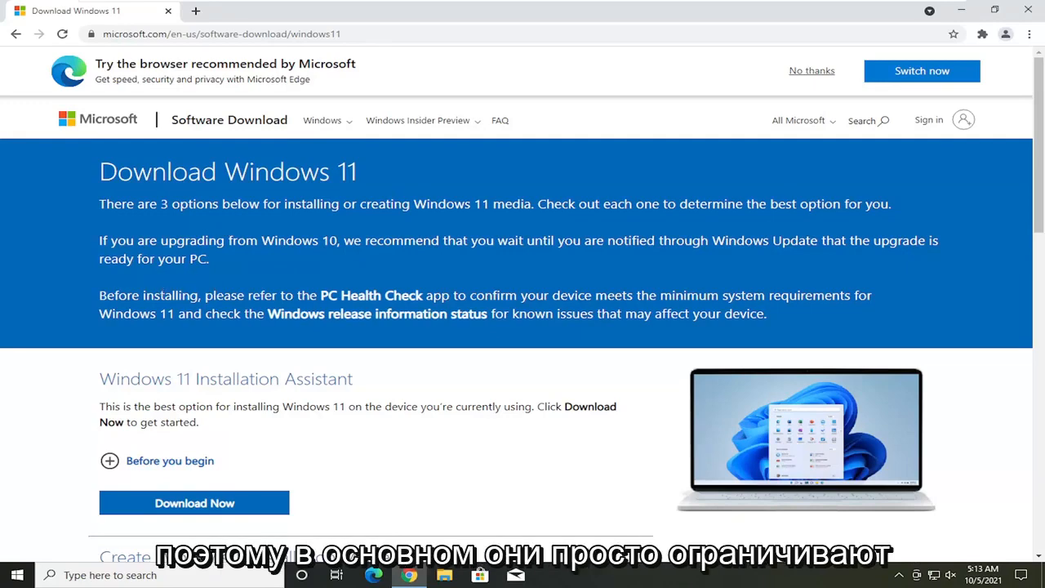
Review the Windows 11 download options: Installation Assistant, Create Installation Media and Disk Image (ISO).
scroll(157, 231, "down", 1)
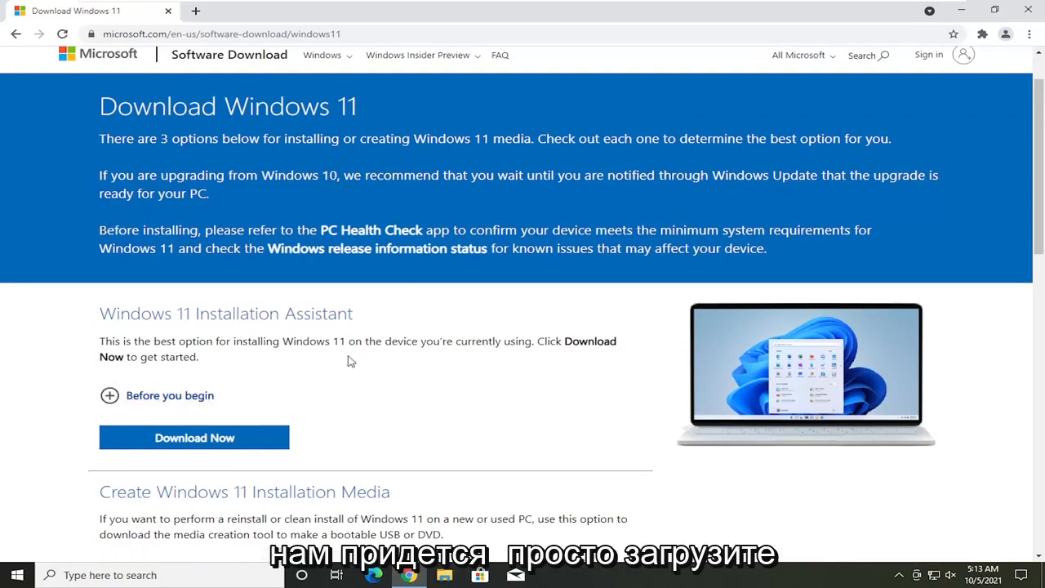
scroll(350, 359, "down", 1)
scroll(543, 539, "up", 1)
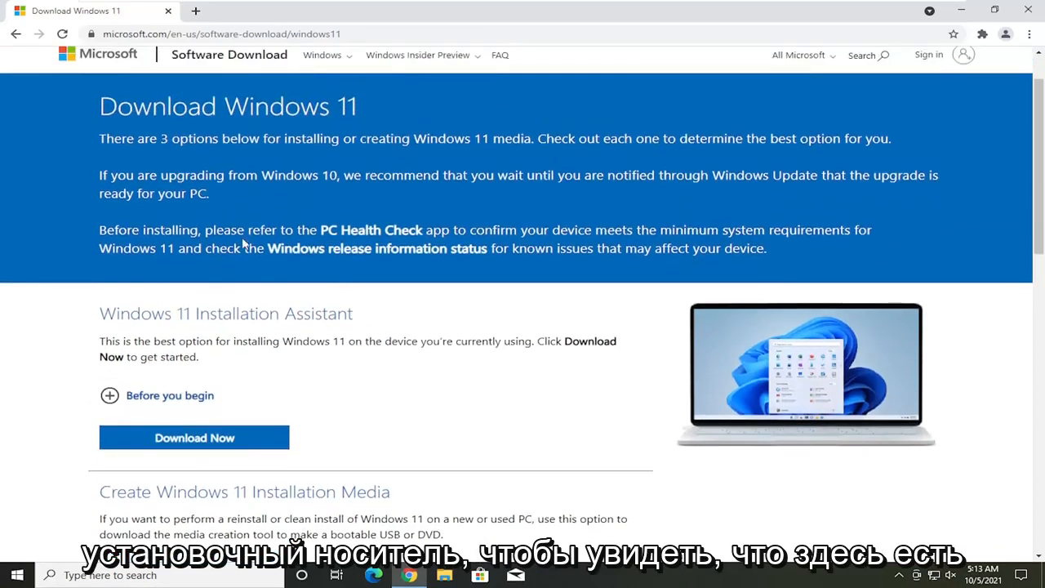
scroll(242, 243, "down", 2)
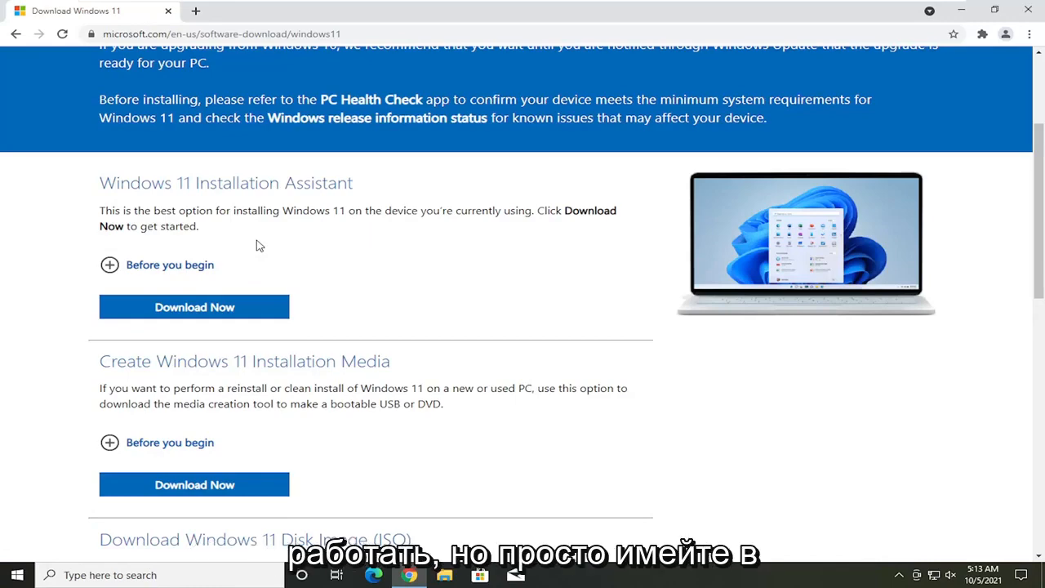
scroll(260, 245, "up", 1)
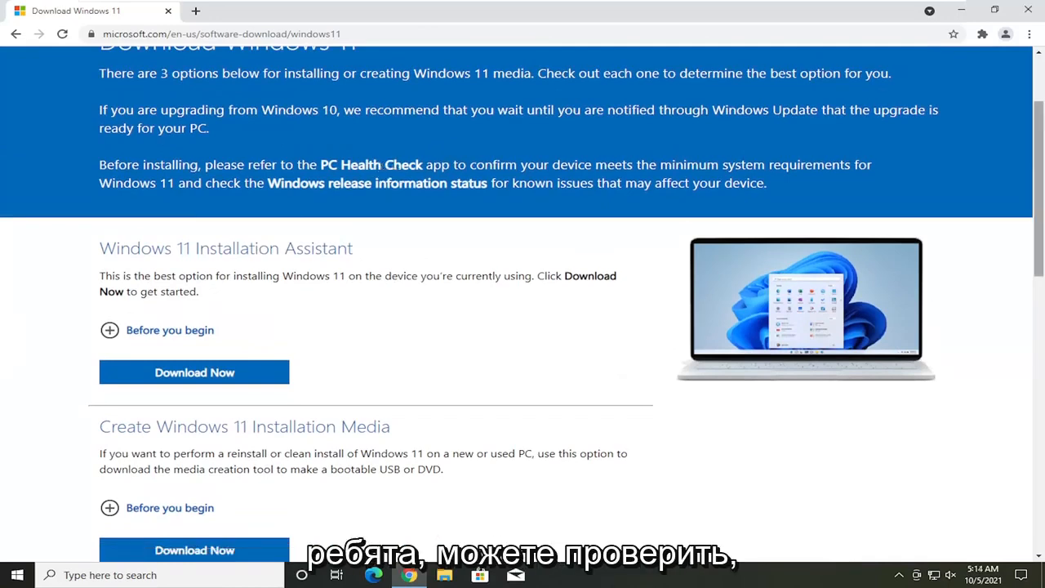
scroll(70, 353, "down", 2)
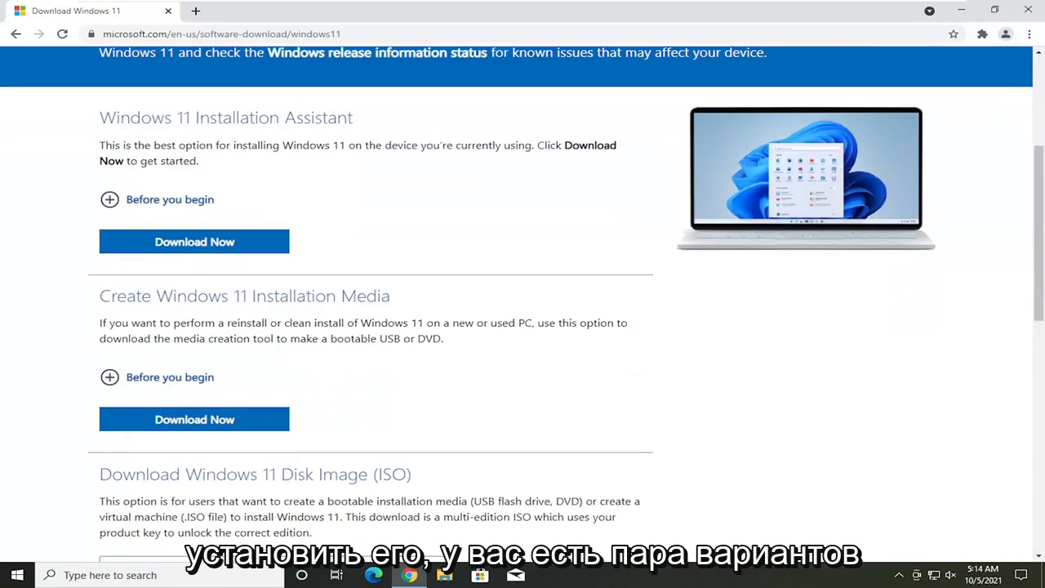
scroll(260, 272, "down", 1)
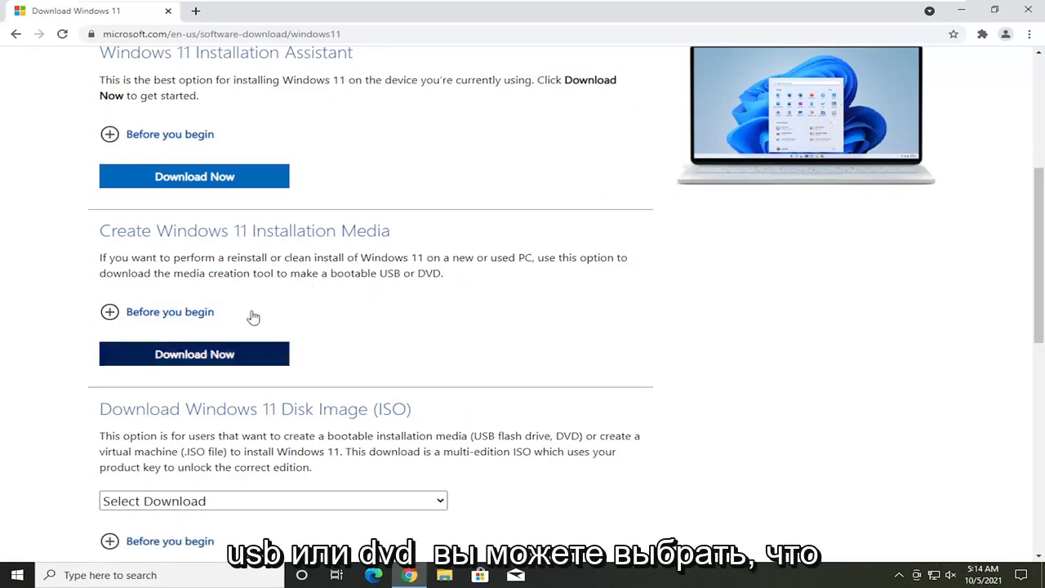
scroll(231, 300, "down", 1)
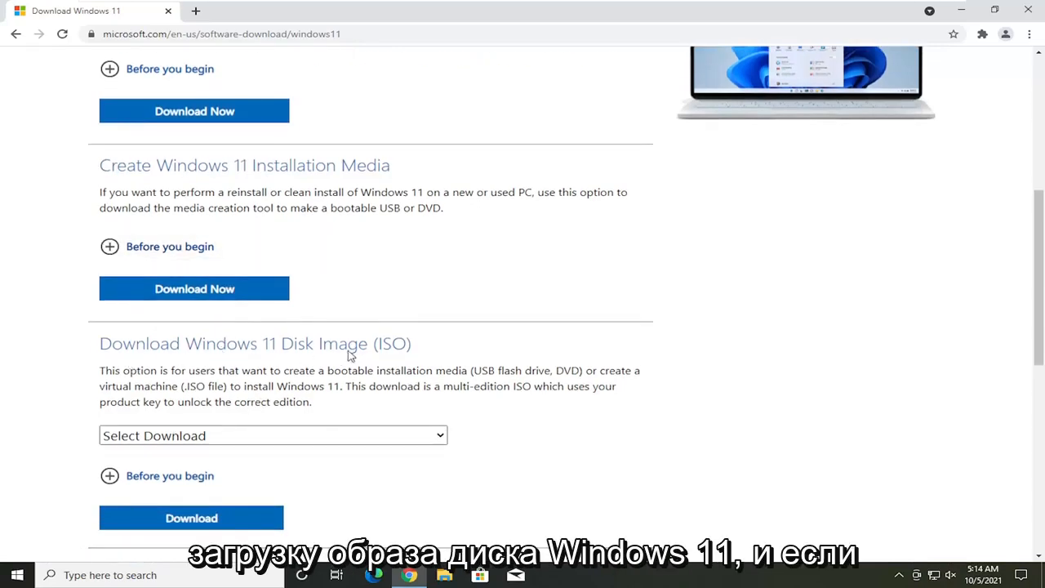
Choose Windows 11 as the download under Download Windows 11 Disk Image (ISO) and check the available choices.
scroll(261, 402, "down", 1)
left_click(438, 374)
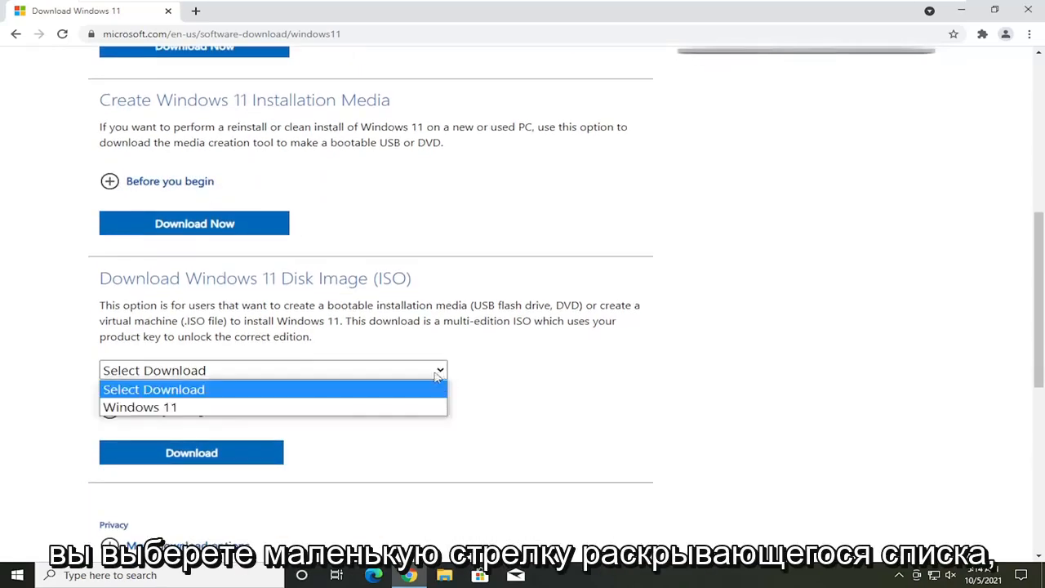
left_click(180, 407)
left_click(229, 374)
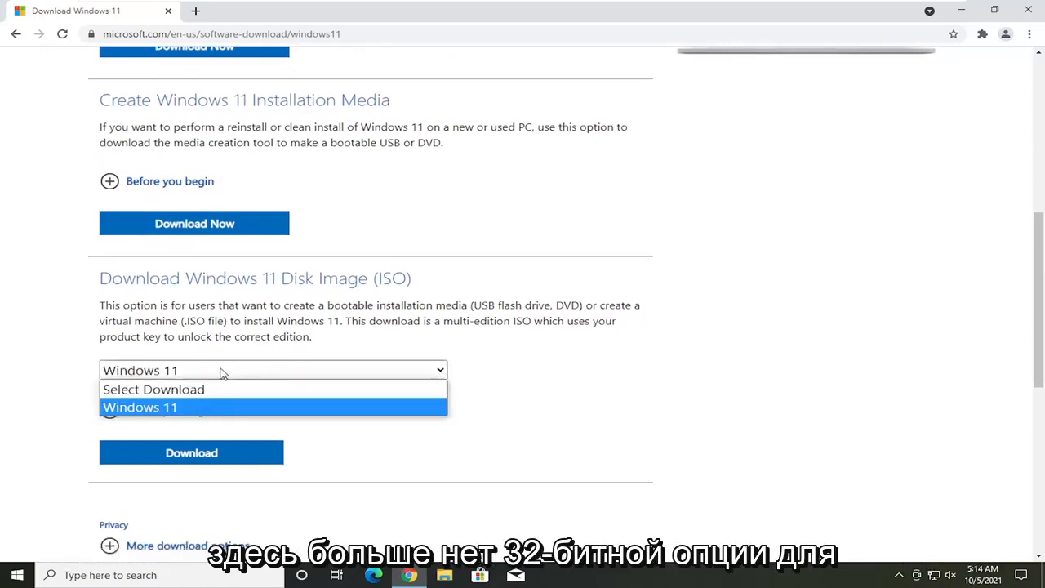
left_click(219, 374)
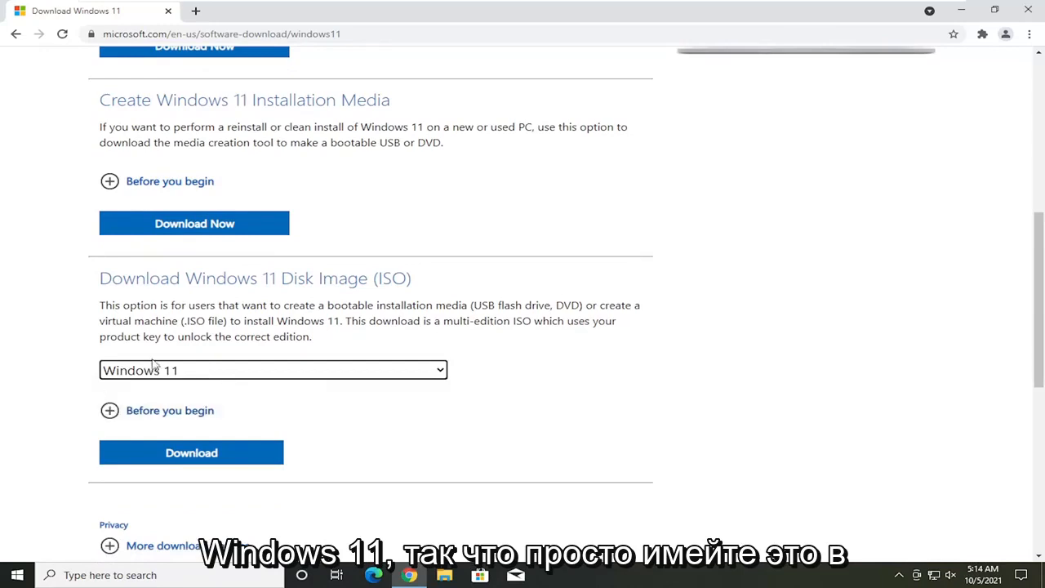
Download the media creation tool from the Create Windows 11 Installation Media section.
scroll(136, 397, "down", 2)
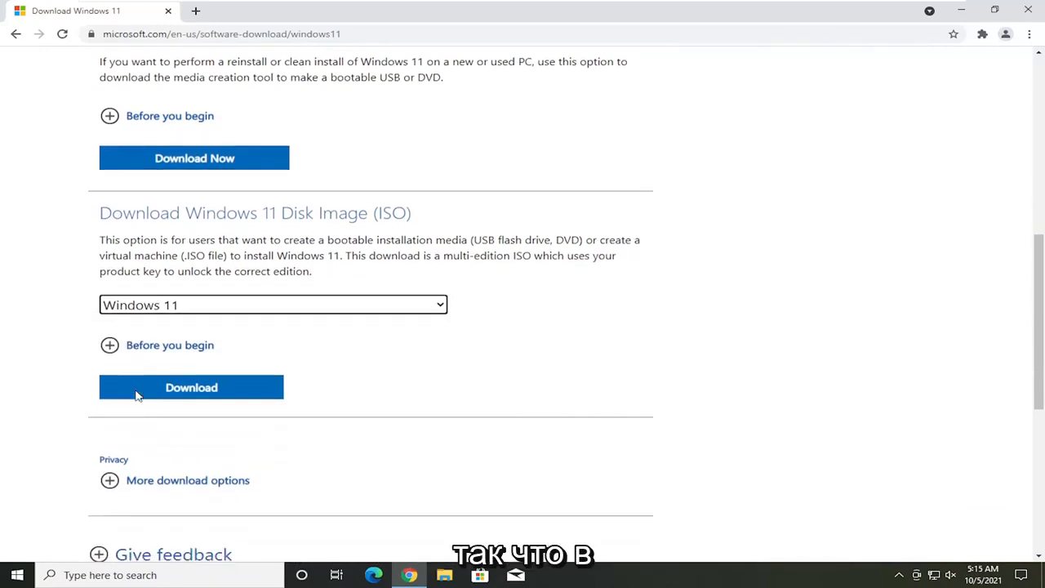
scroll(136, 397, "up", 3)
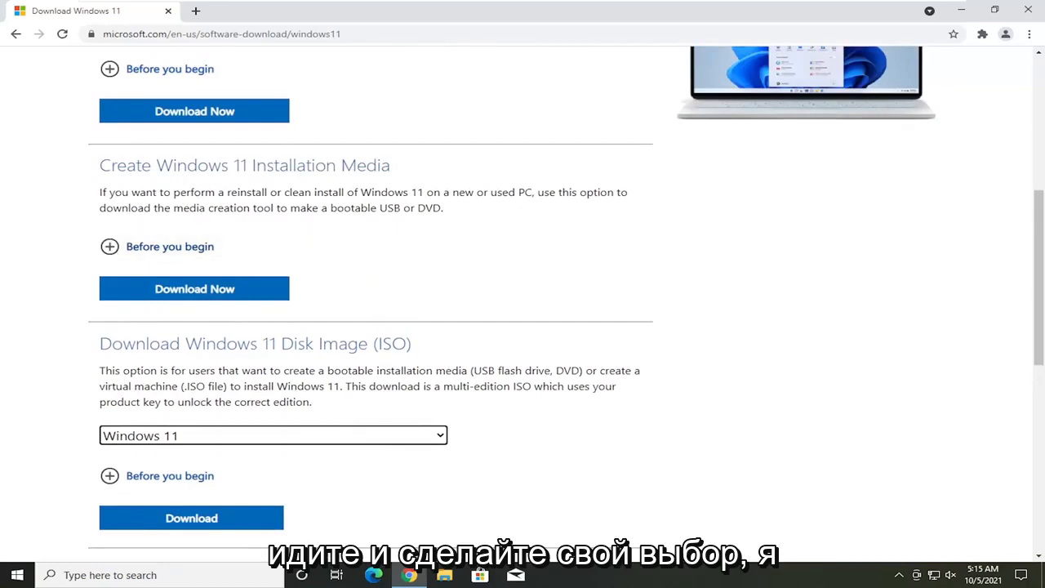
left_click(392, 166)
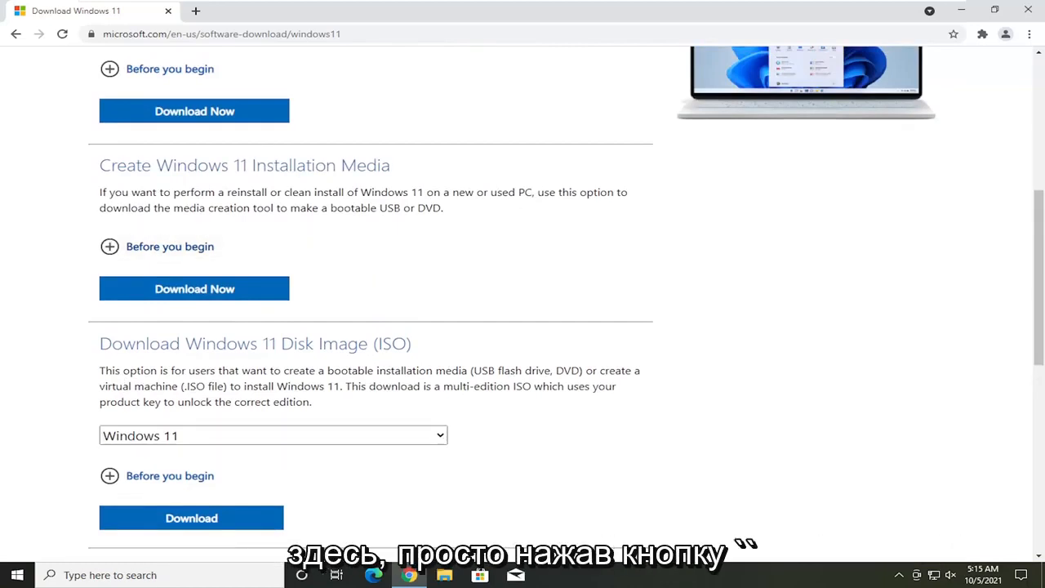
left_click(218, 292)
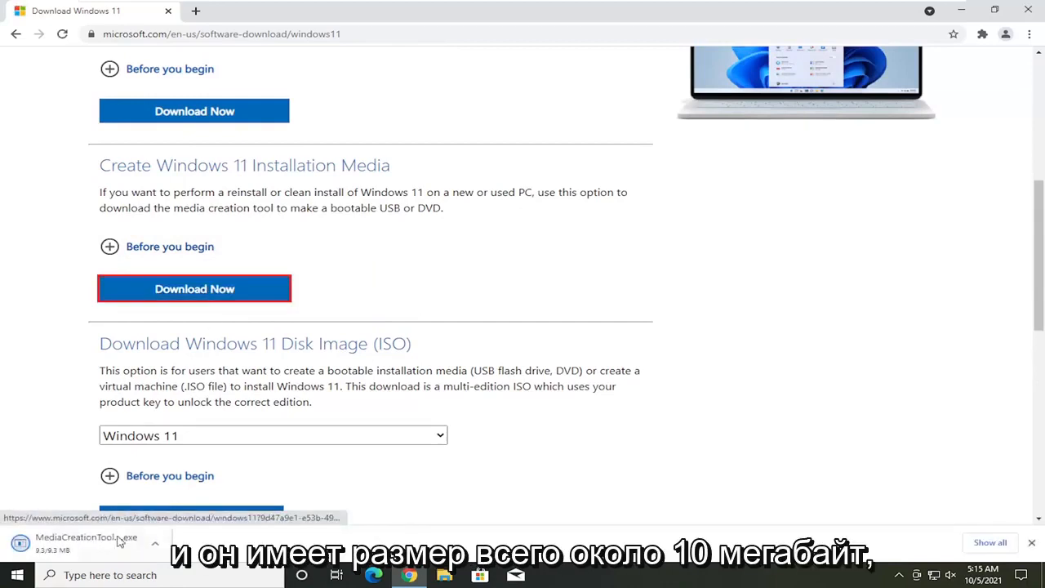
Run the downloaded media creation tool, allow it to make changes to the device, and minimize the browser.
left_click(73, 544)
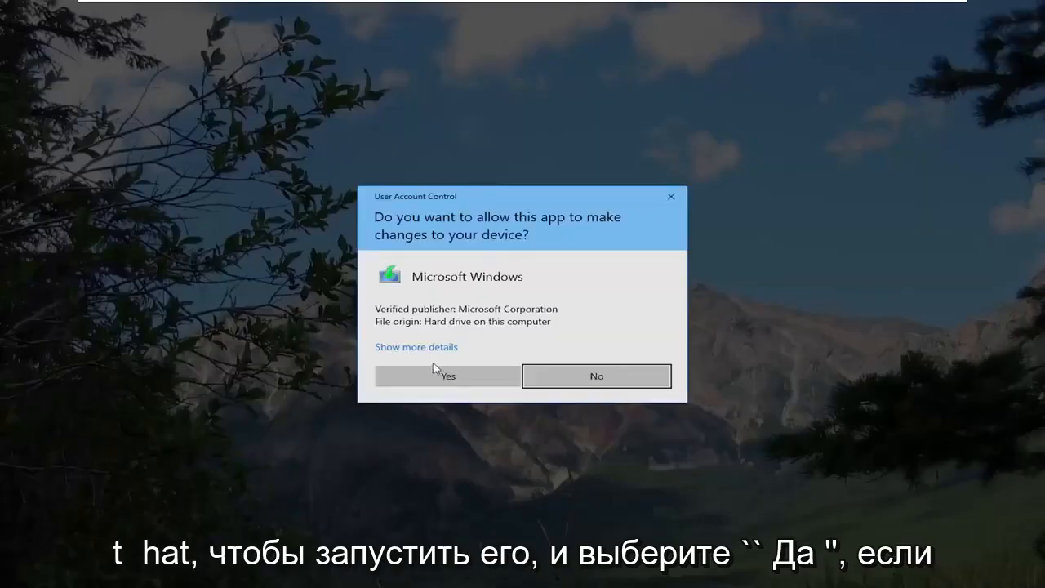
left_click(439, 369)
left_click(962, 9)
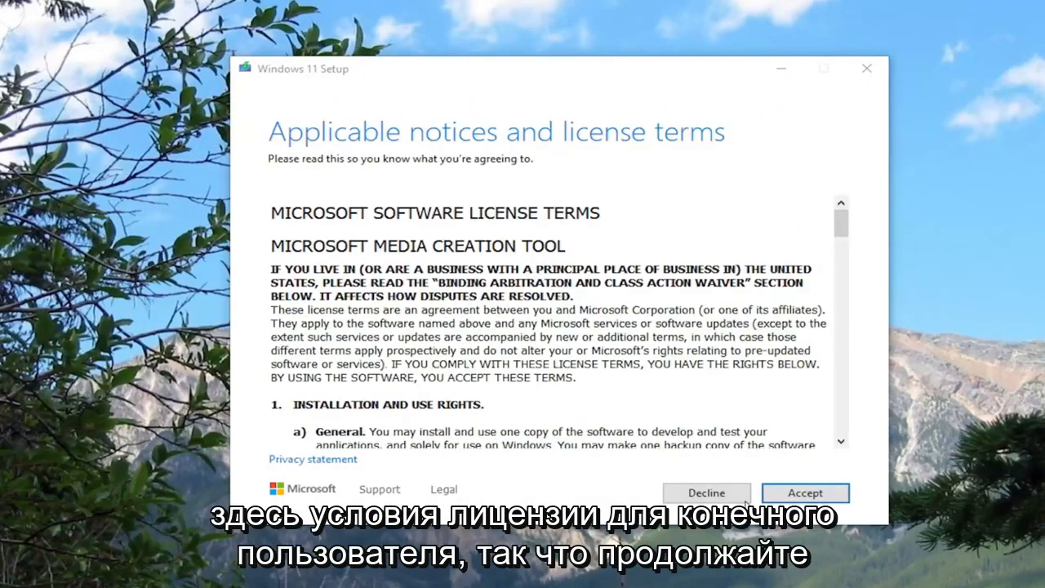
Accept the license terms and continue with English (United States) as language and Windows 11 as edition.
left_click(805, 498)
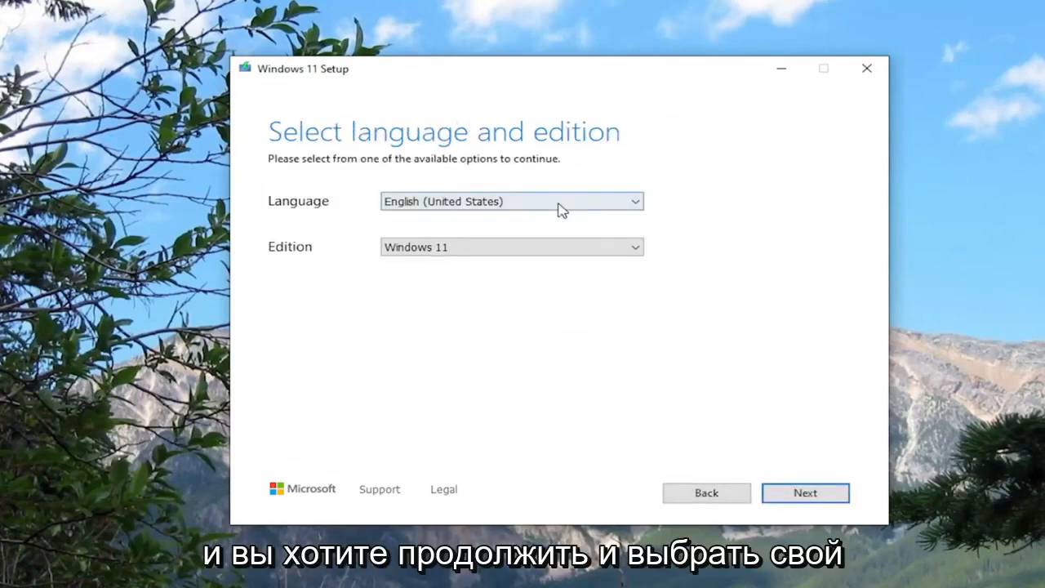
left_click(624, 198)
left_click(625, 198)
left_click(632, 247)
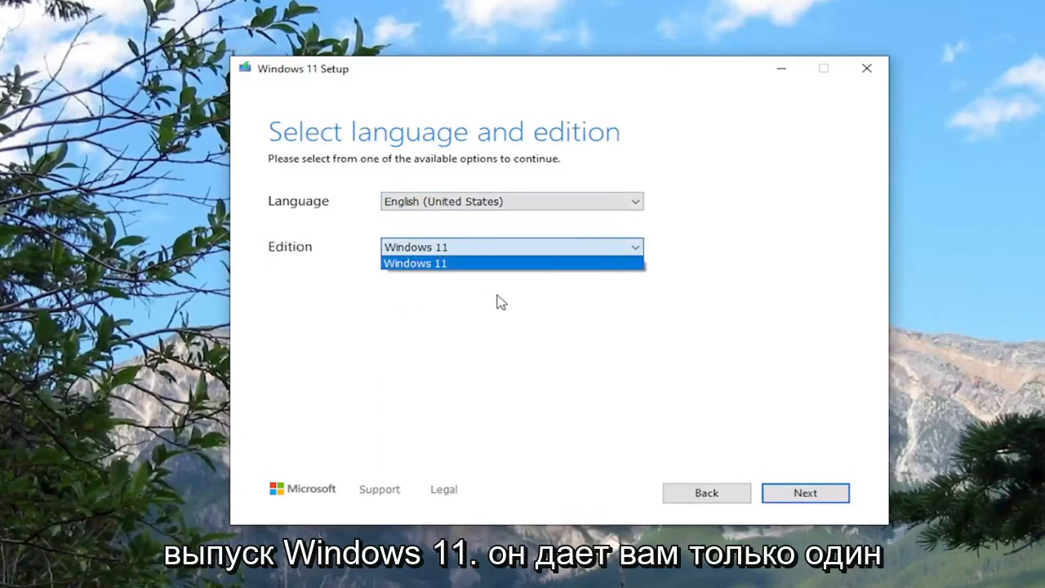
left_click(352, 246)
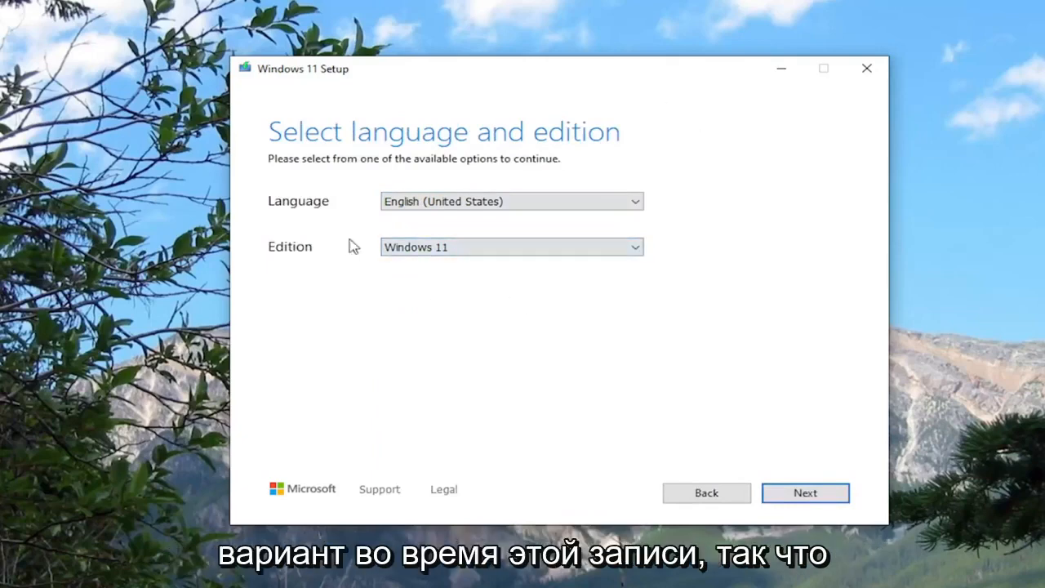
left_click(816, 495)
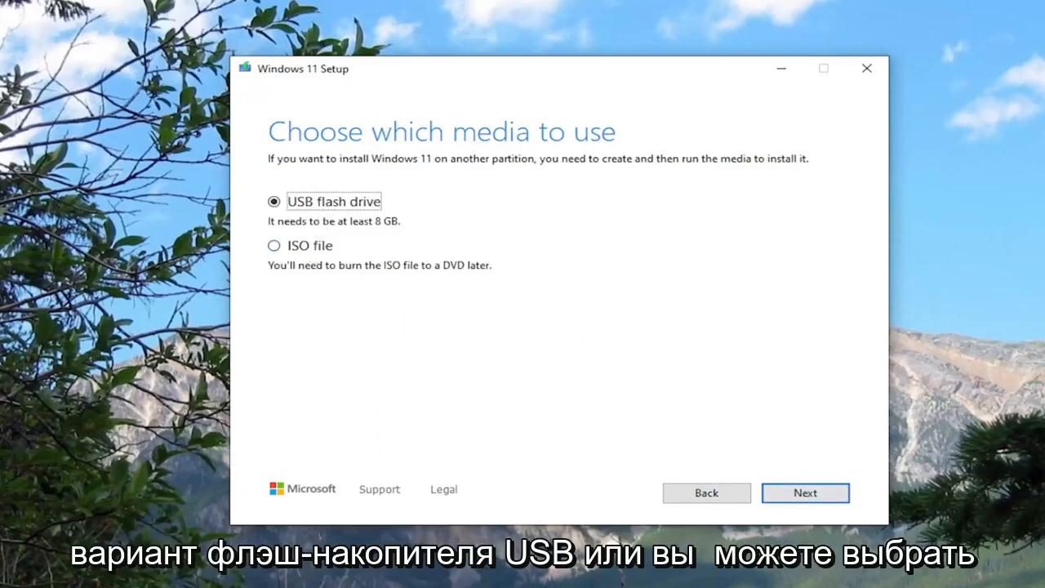
Choose ISO file as the media to use and select the Desktop as its save location.
left_click(275, 247)
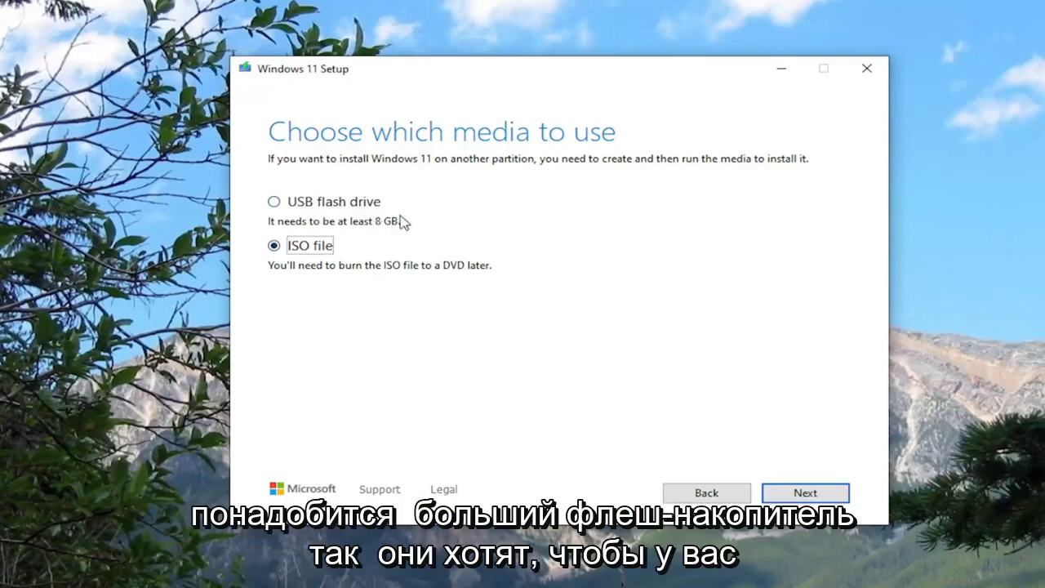
left_click(813, 500)
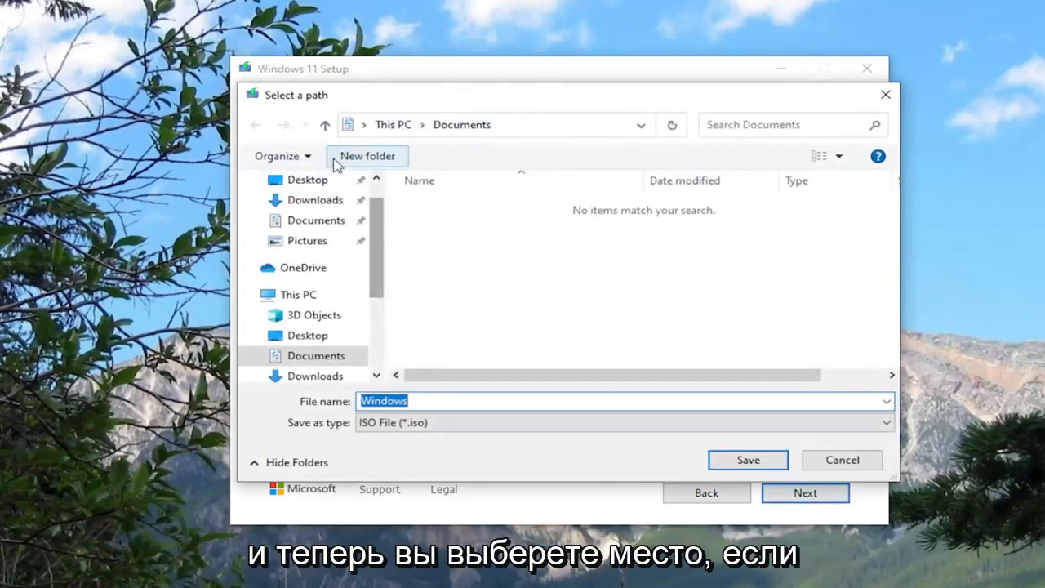
left_click_drag(387, 97, 435, 80)
left_click(315, 175)
Name the file "Windows 11 ISO" and save it to start creating the ISO.
left_click(417, 384)
type("11 ISO")
key("BackSpace")
key("BackSpace")
key("BackSpace")
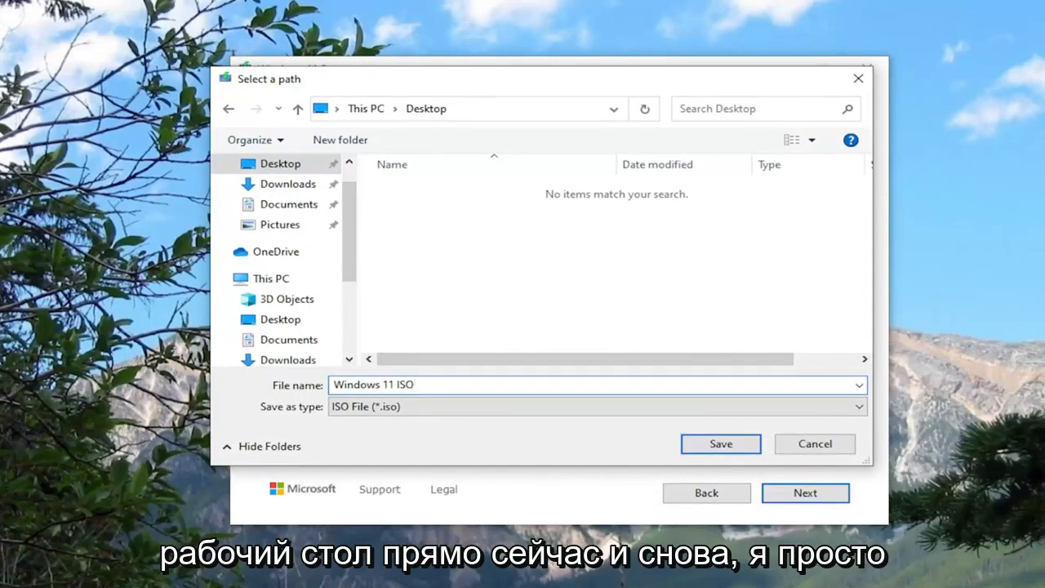
type("ISO")
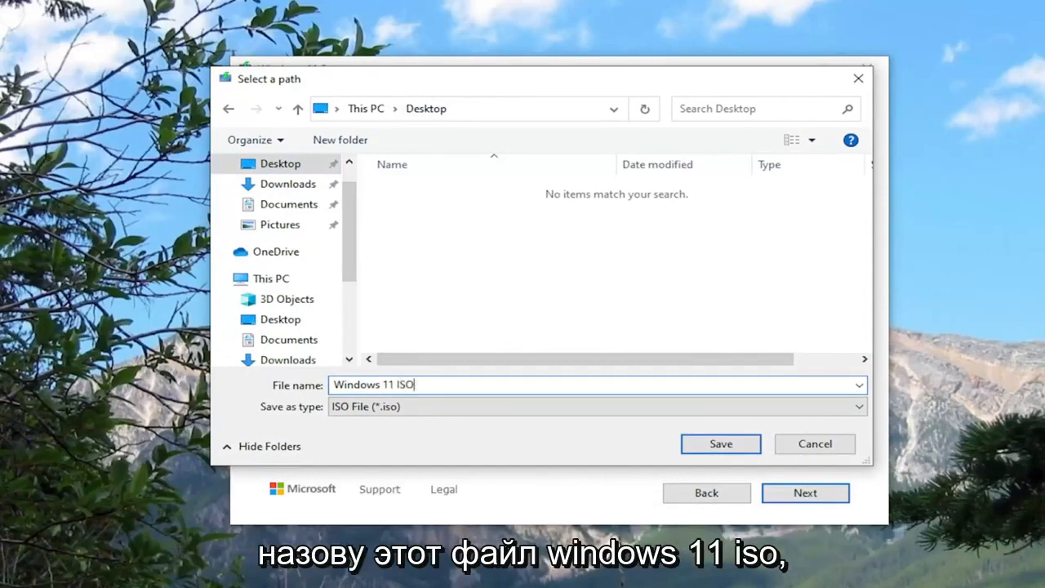
left_click_drag(531, 68, 563, 48)
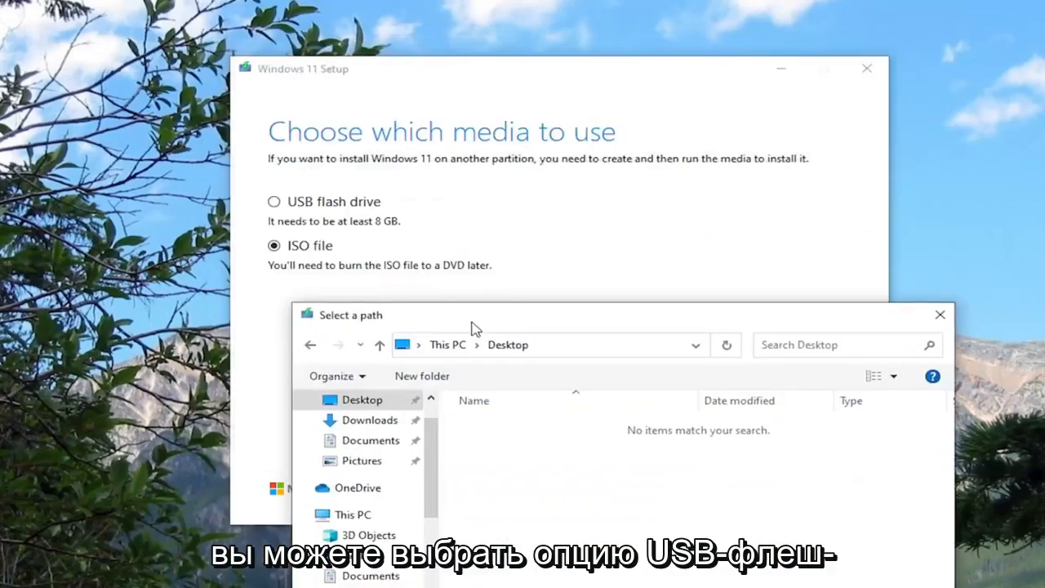
left_click_drag(420, 65, 374, 109)
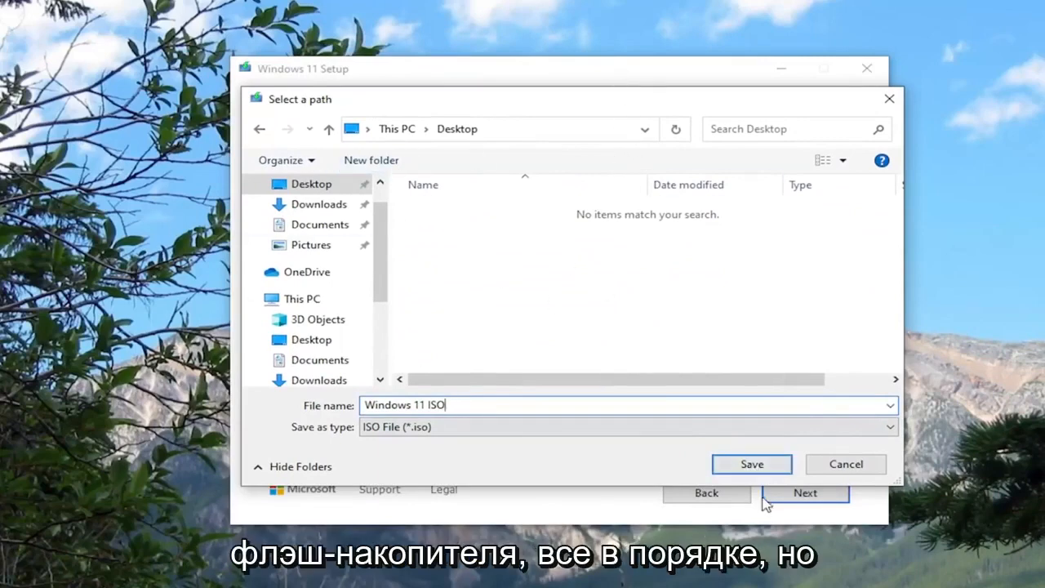
left_click(752, 464)
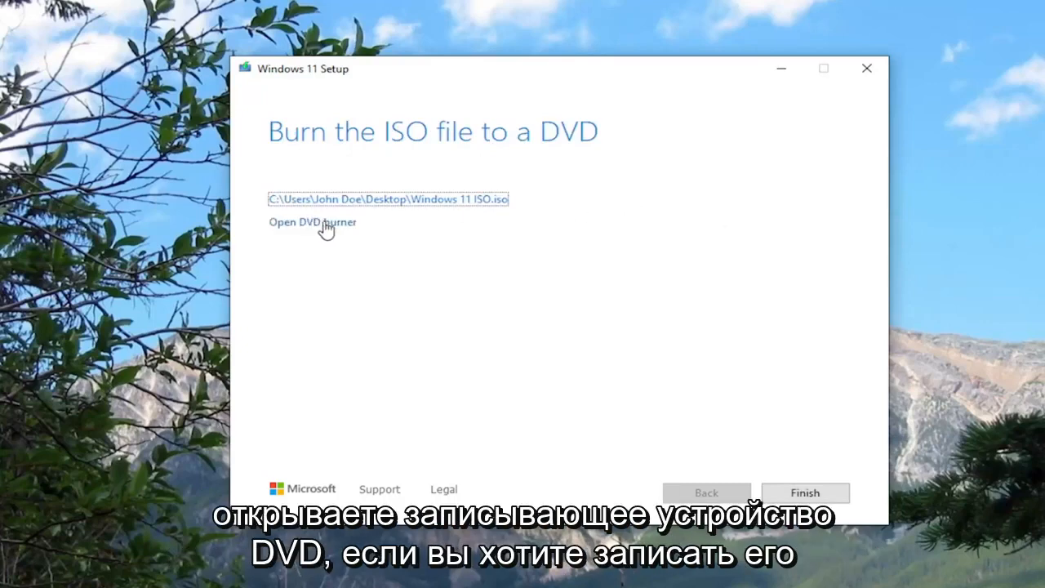
Check the size of the Windows 11 ISO file on the desktop in its properties.
left_click_drag(3, 57, 105, 101)
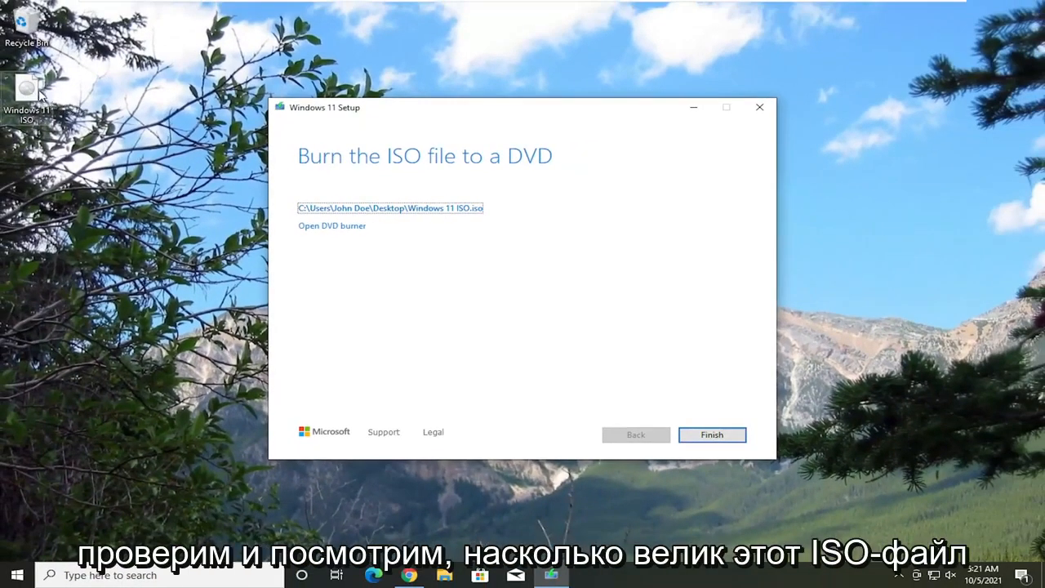
right_click(39, 94)
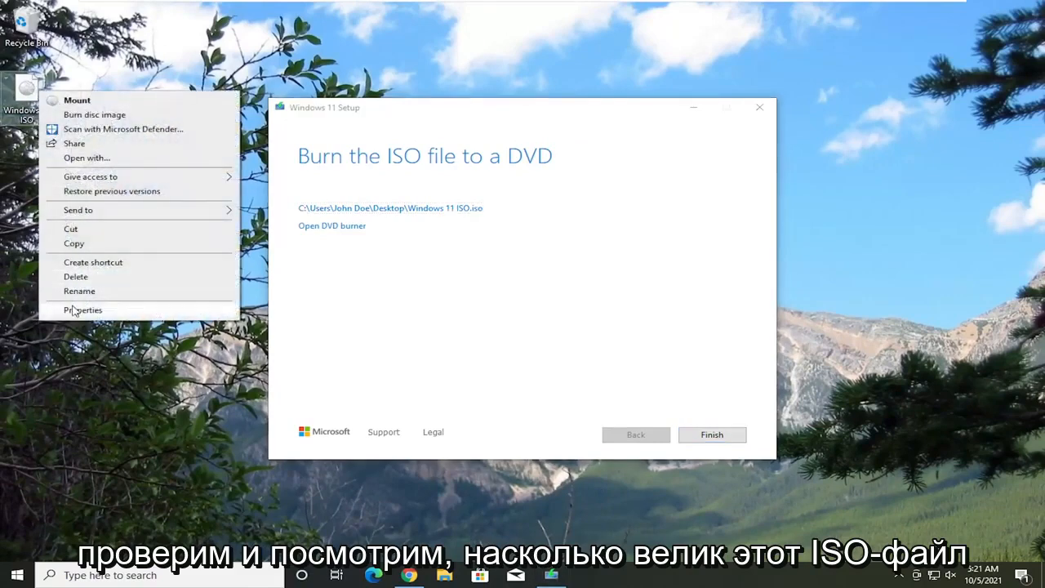
left_click(75, 309)
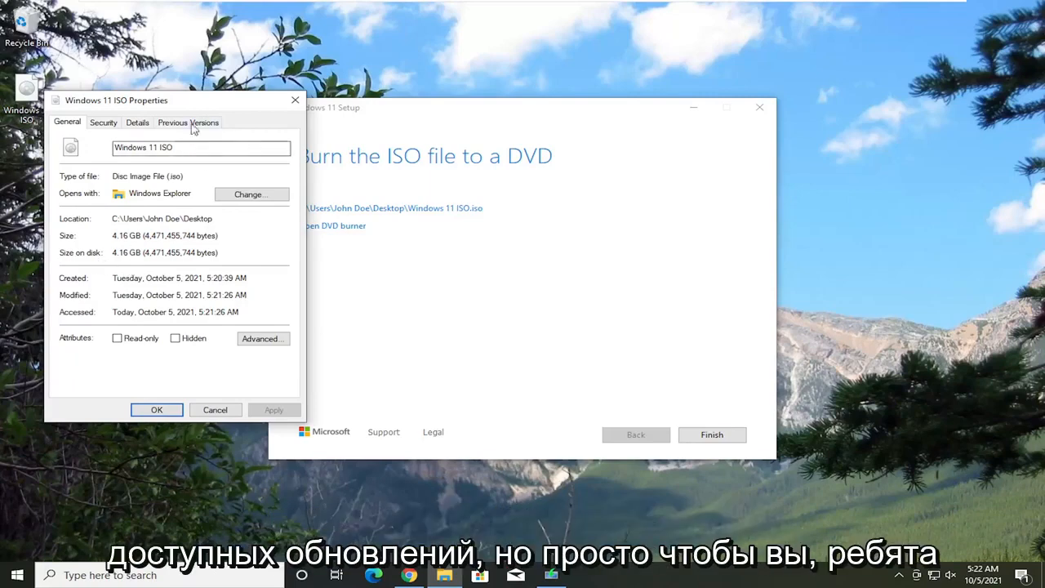
left_click(295, 100)
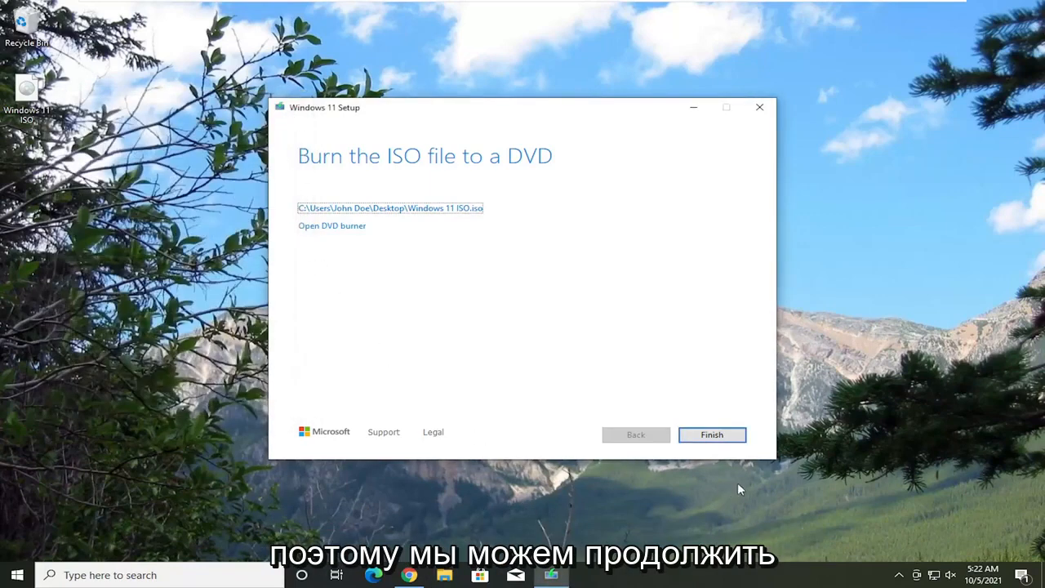
Finish the media creation wizard and open the Windows 11 ISO file from the desktop.
left_click(730, 439)
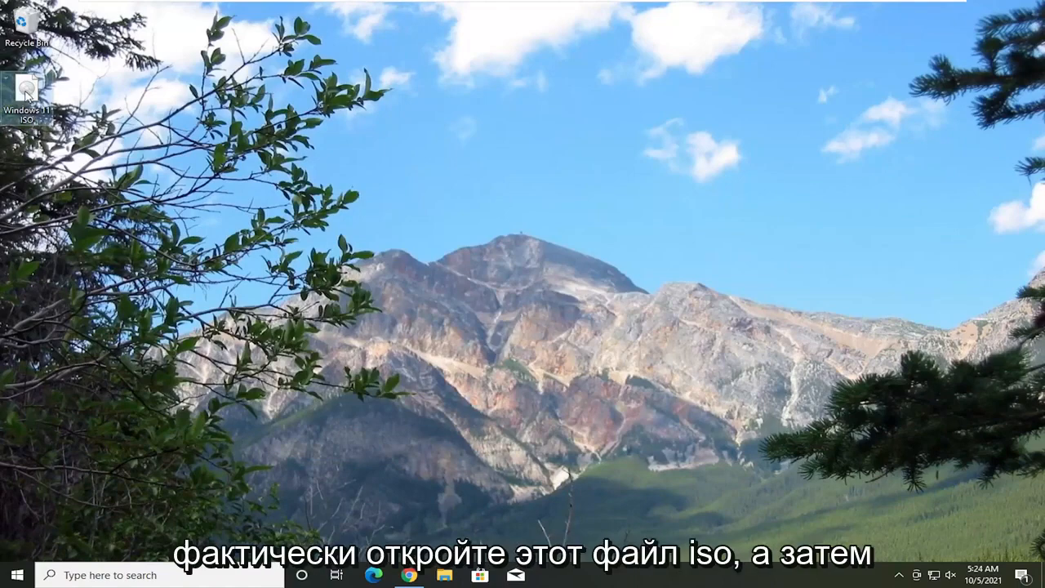
double_click(27, 94)
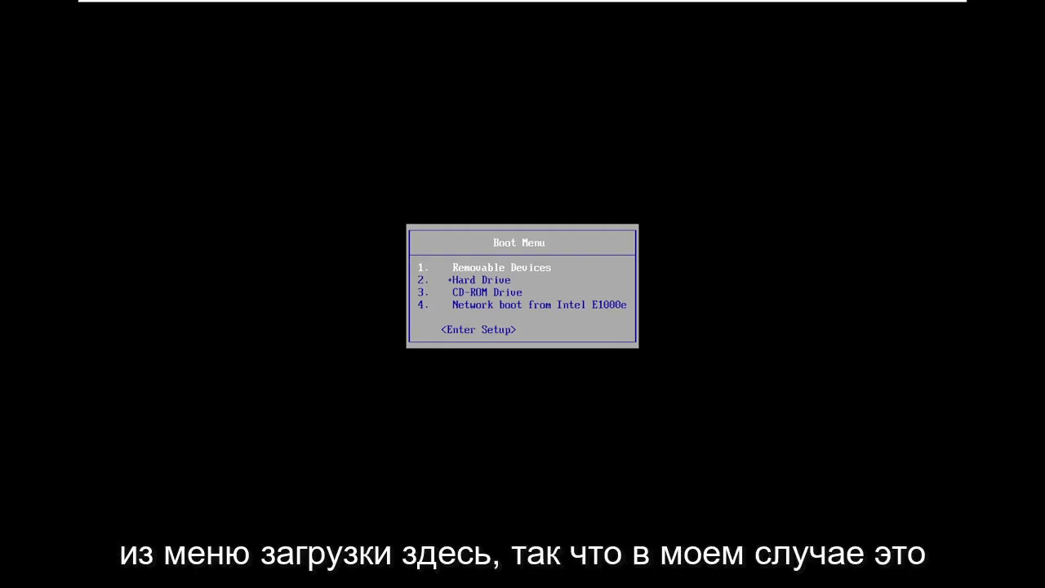
Choose the CD-ROM Drive as the boot device and boot from the Windows installation disc.
key("Down")
key("Down")
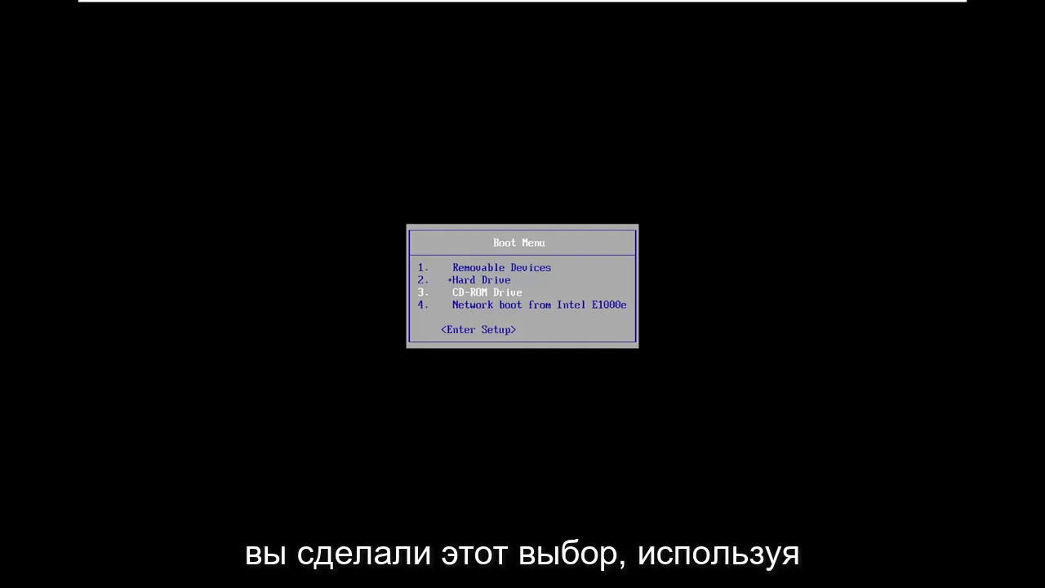
key("Up")
key("Up")
key("Down")
key("Down")
key("Return")
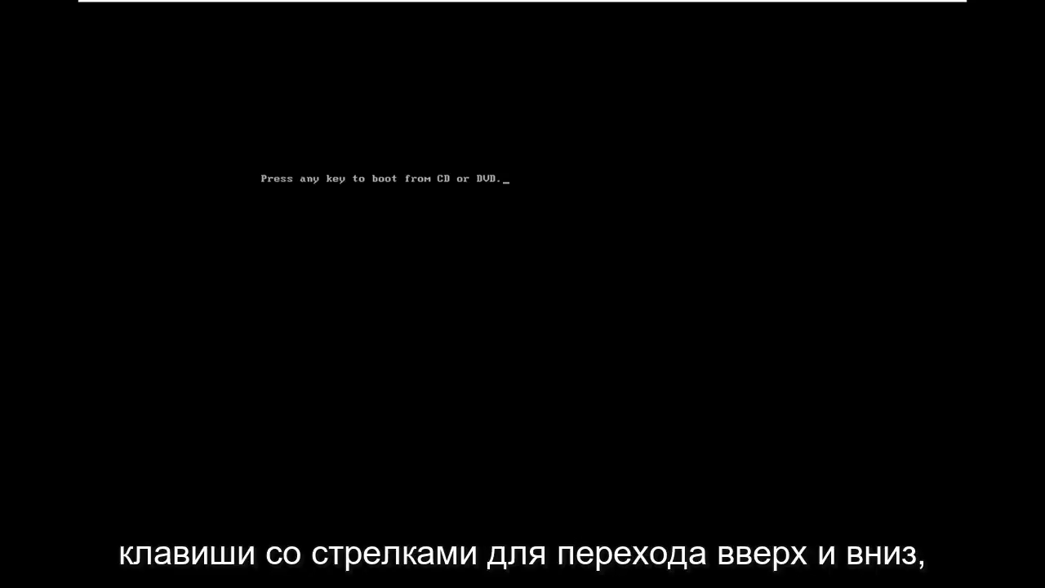
key("Return")
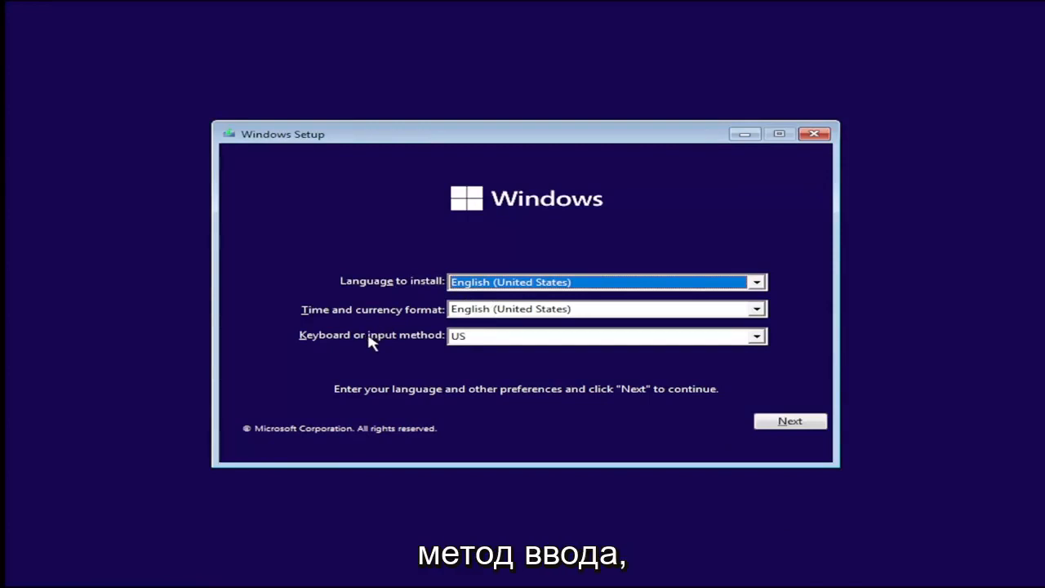
Keep English (United States) and the US keyboard layout as preferences and start the Windows installation.
left_click(777, 424)
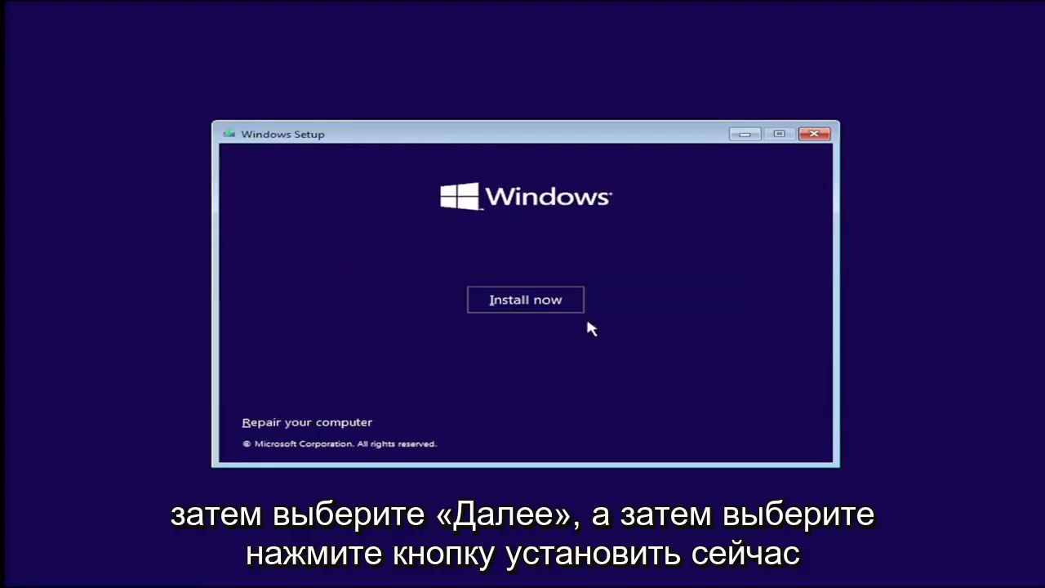
left_click(523, 304)
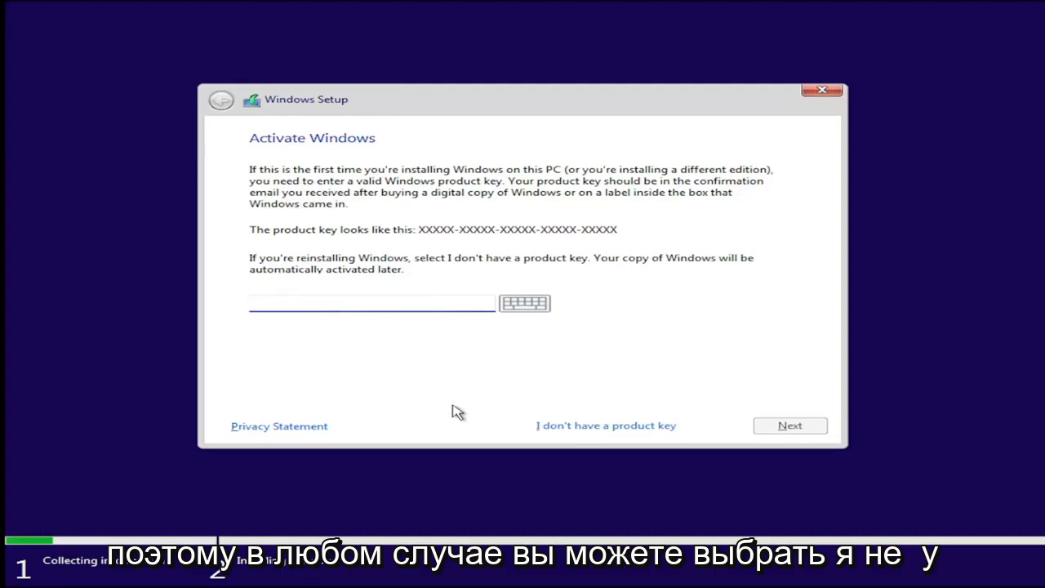
Skip the product key, compare the Windows 11 Home and Pro entries, and try to continue with Windows 11 Pro.
left_click(562, 427)
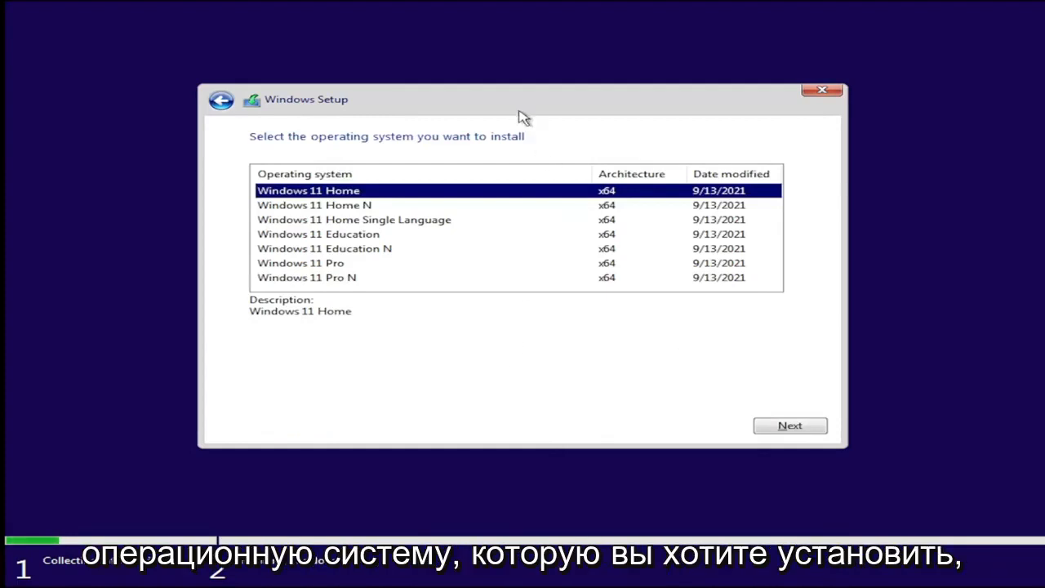
left_click(343, 264)
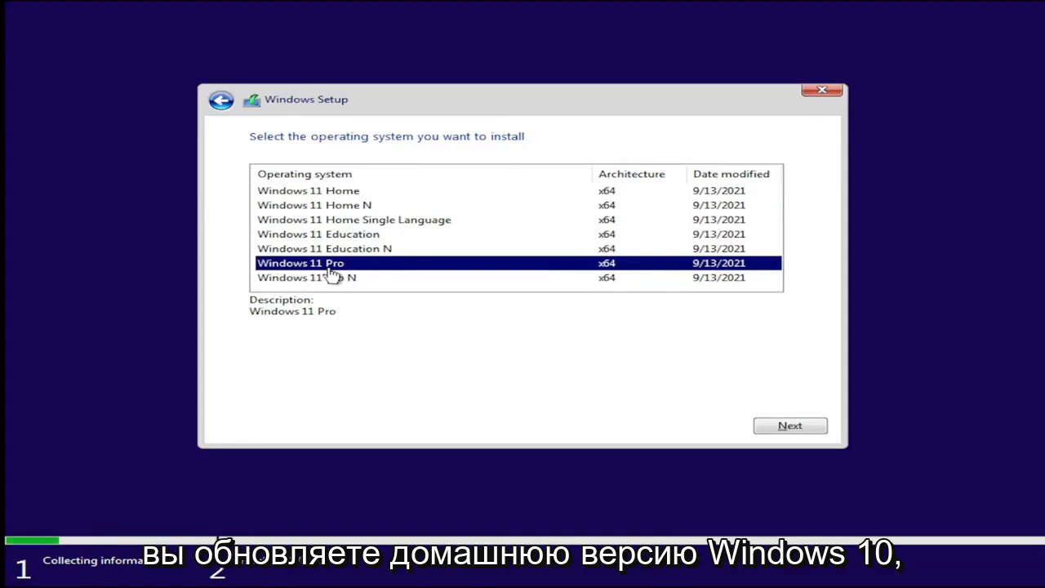
left_click(298, 192)
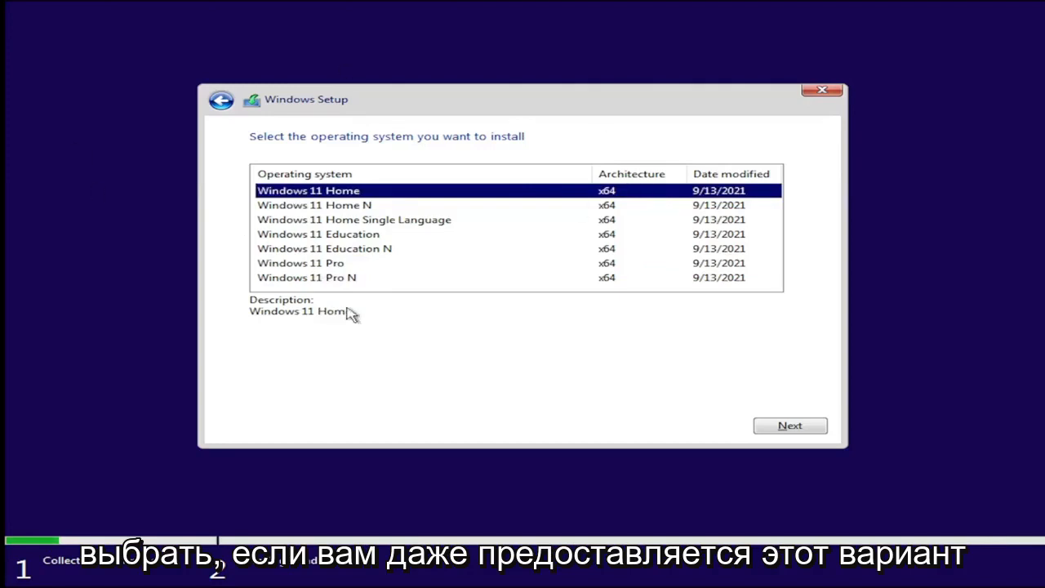
left_click(313, 265)
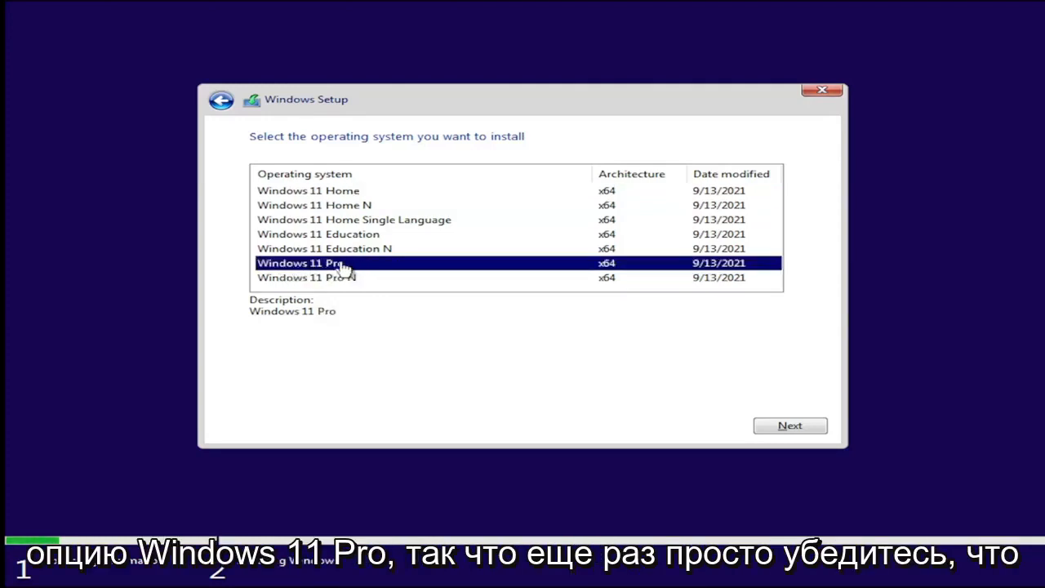
left_click(329, 191)
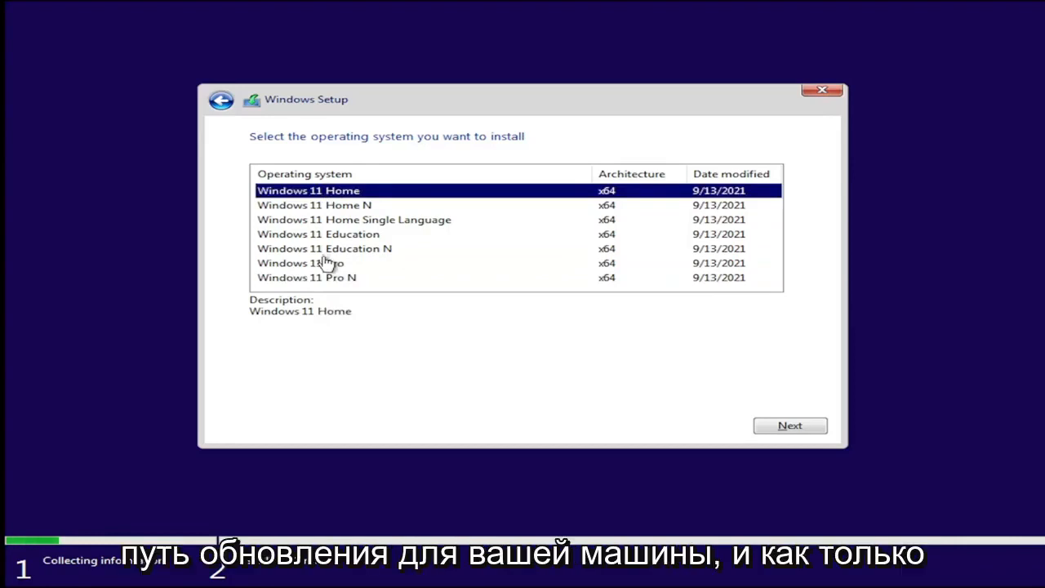
left_click(328, 265)
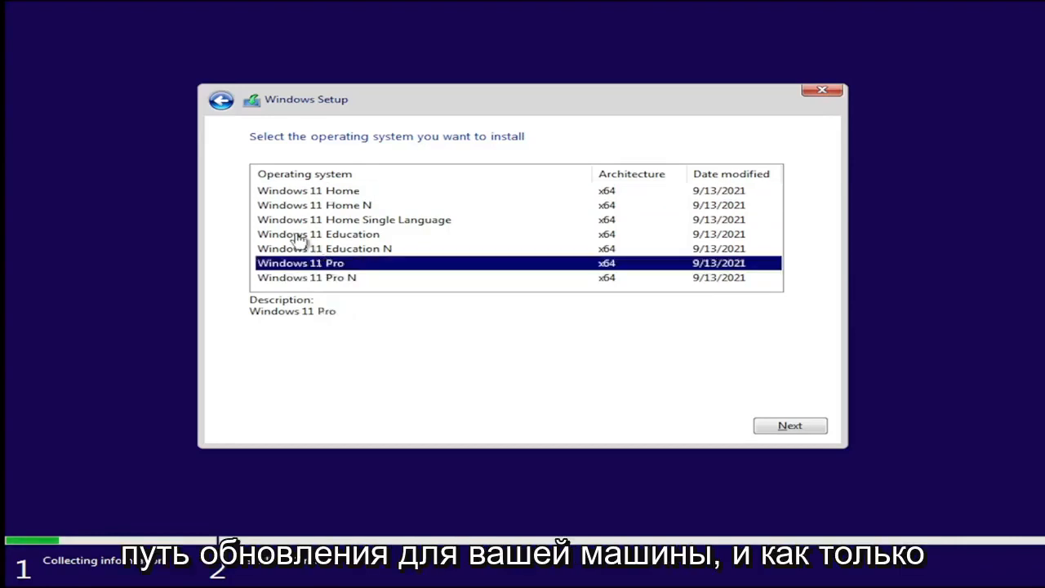
left_click(801, 432)
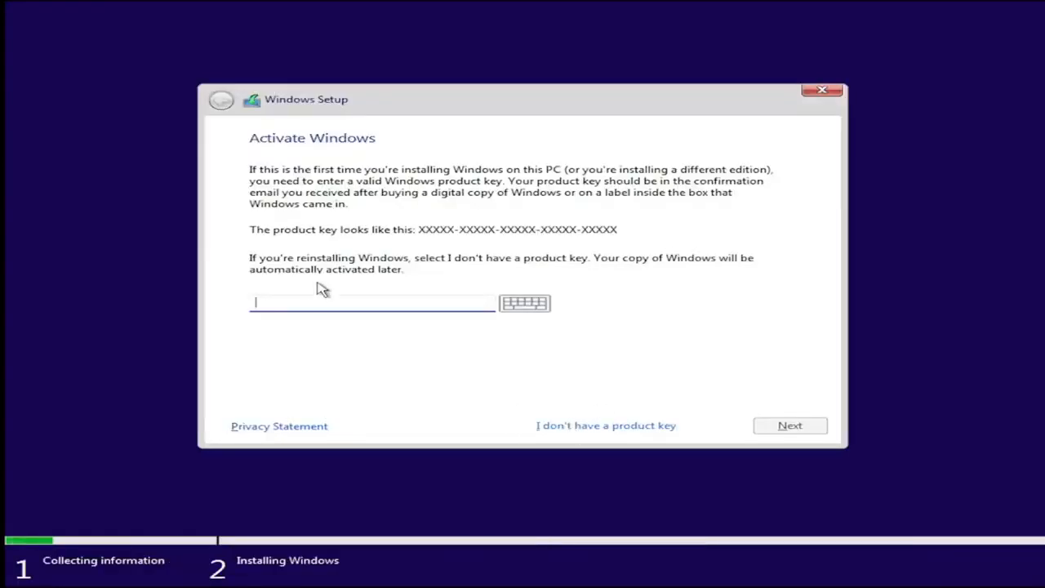
Continue without a product key and select Windows 11 Pro as the operating system to install.
left_click(606, 425)
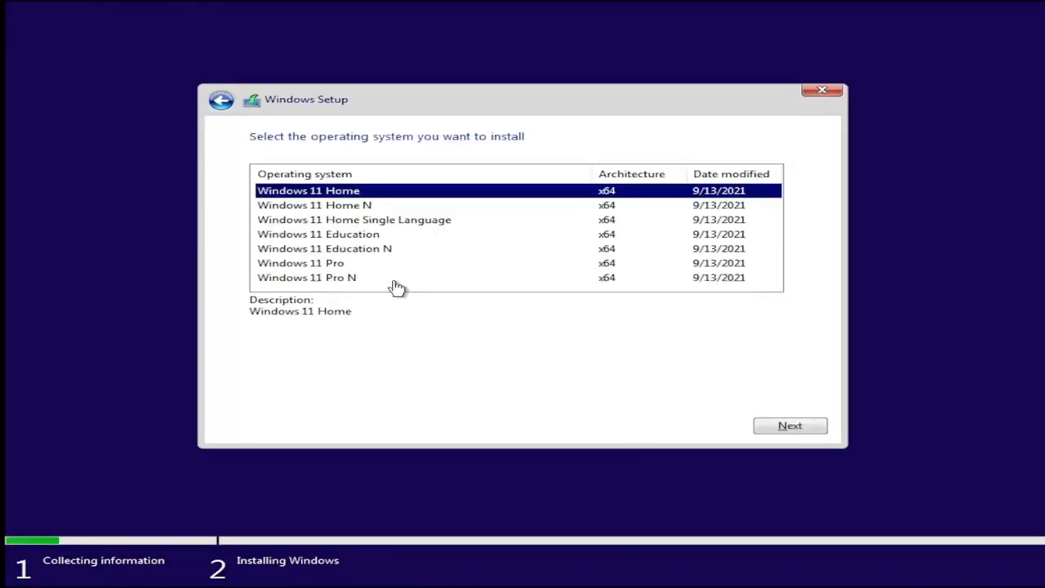
left_click(341, 265)
left_click(784, 428)
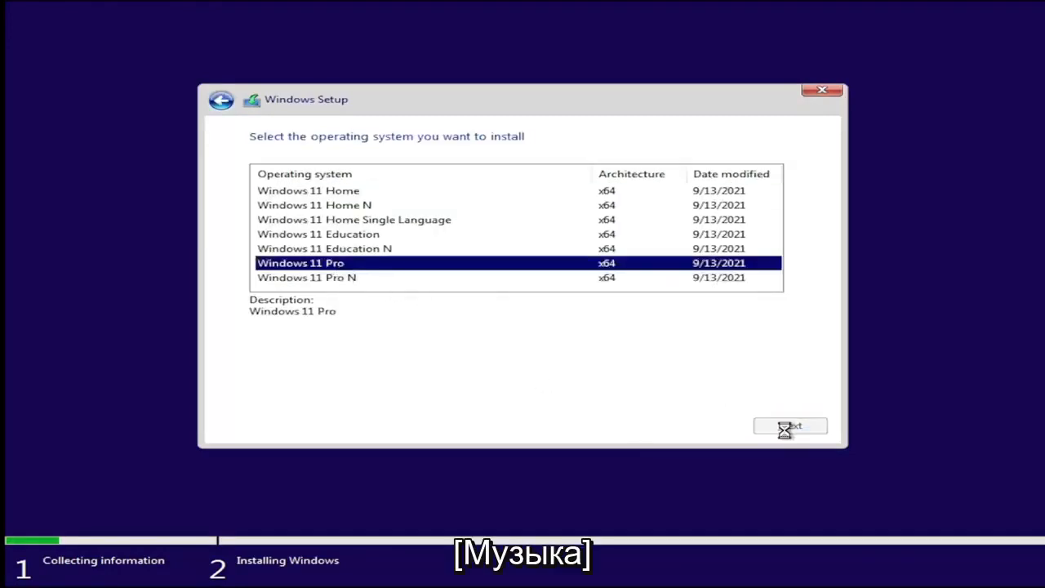
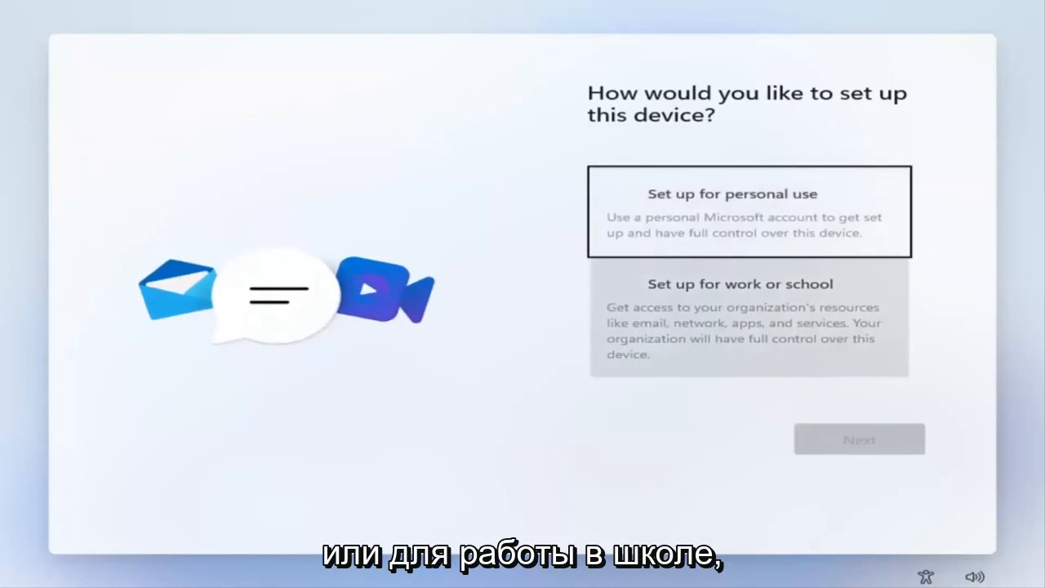
left_click(737, 208)
left_click(825, 440)
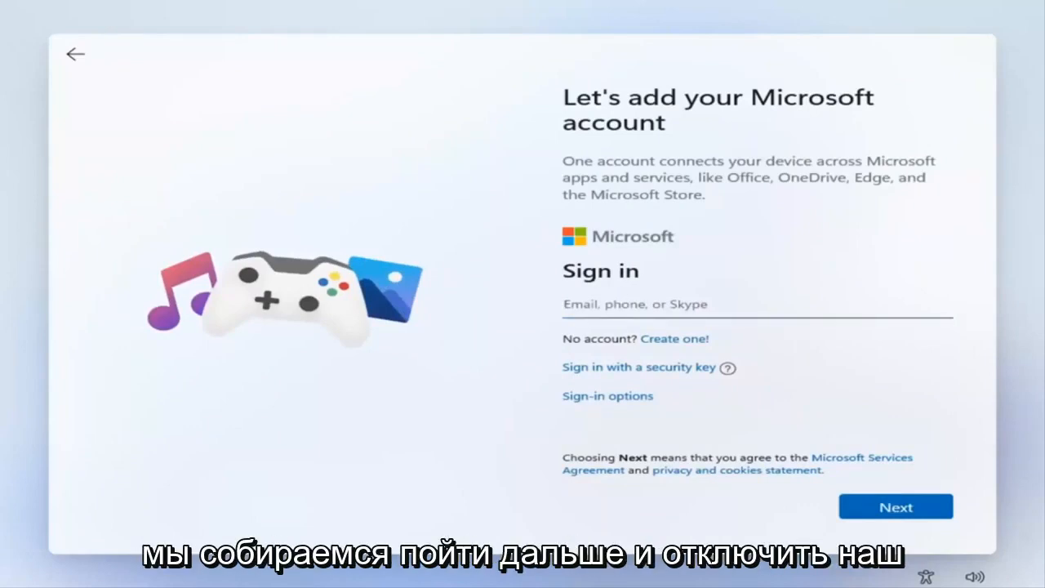
left_click(76, 57)
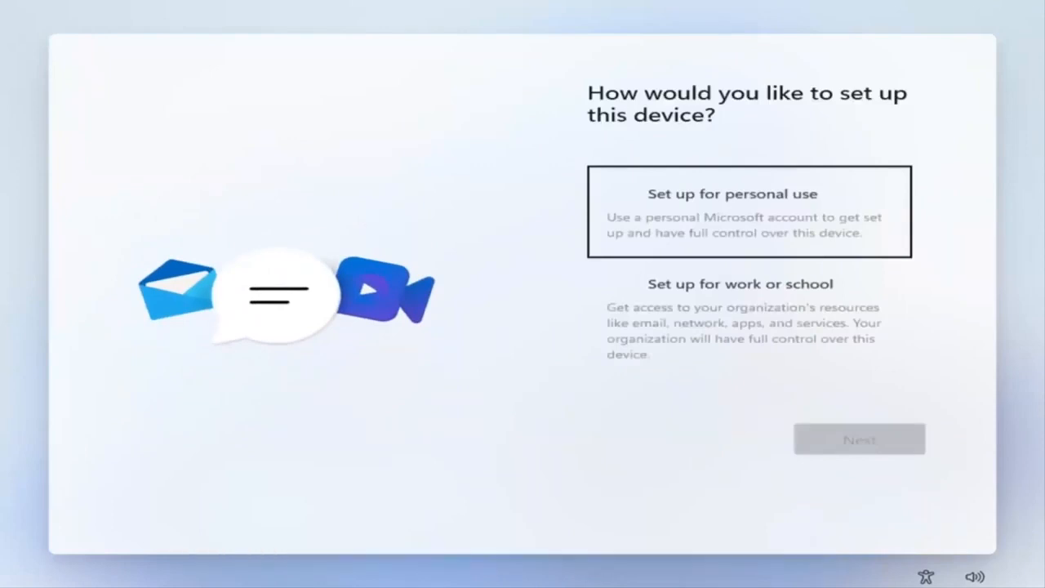
Disconnect the virtual machine's network adapter and continue setting up the device for personal use.
left_click(16, 1)
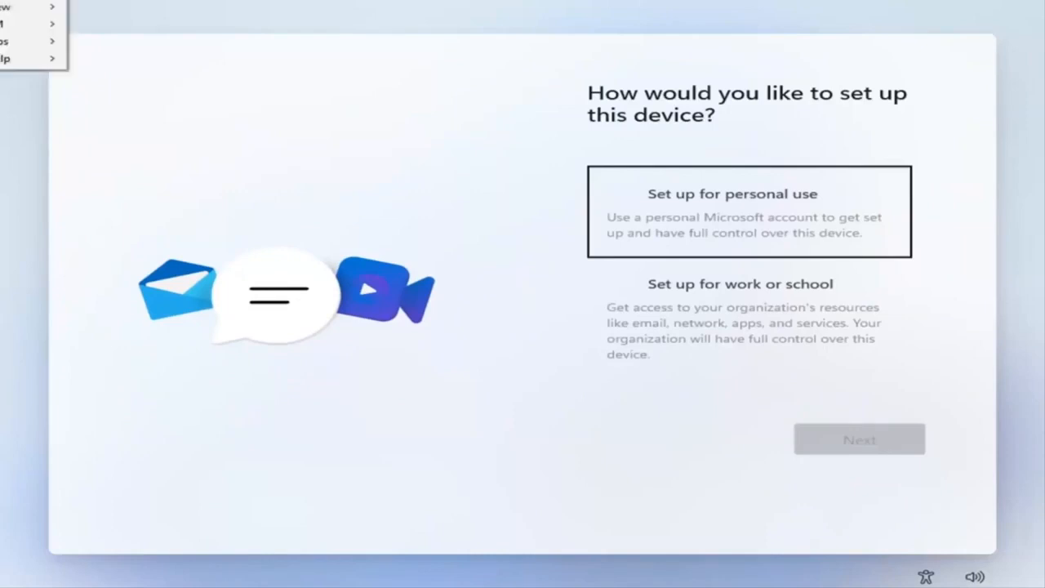
mouse_move(23, 25)
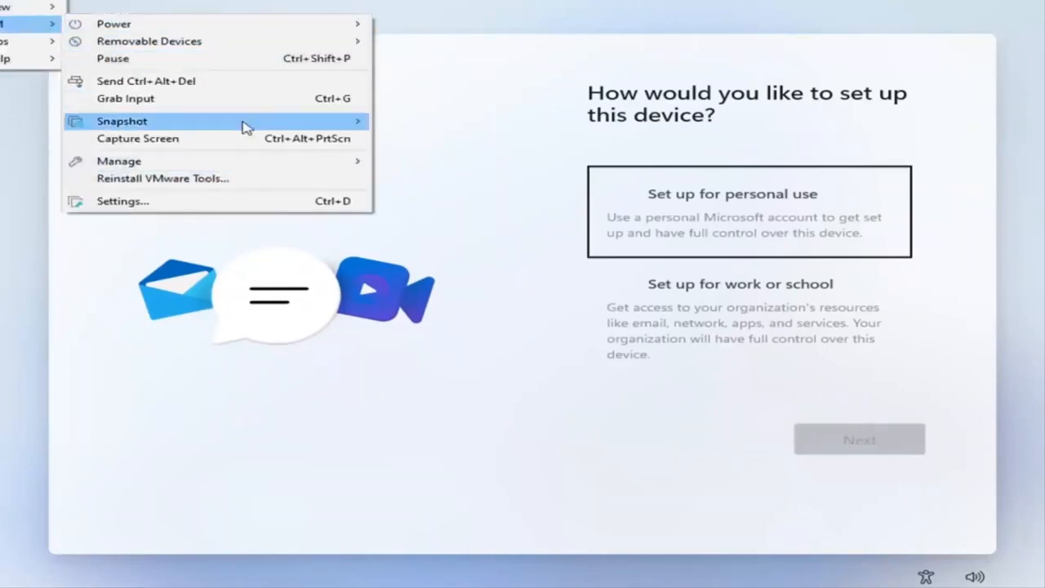
mouse_move(318, 41)
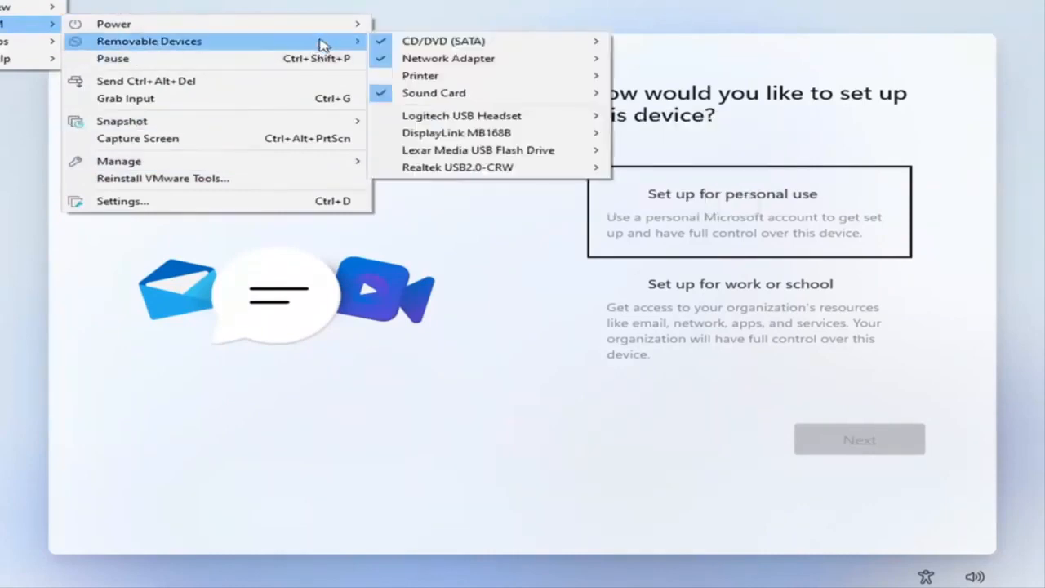
mouse_move(533, 70)
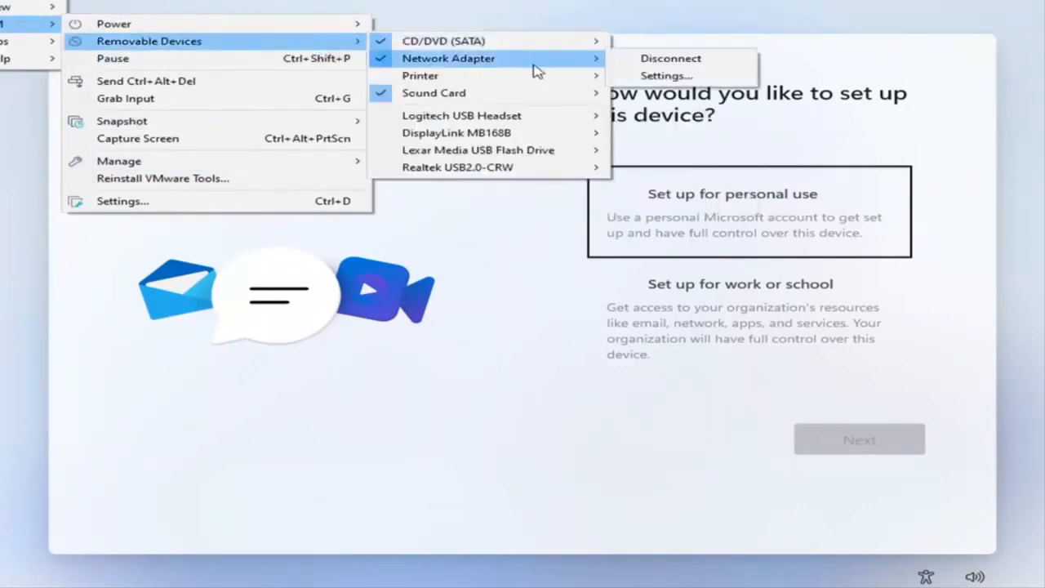
left_click(668, 61)
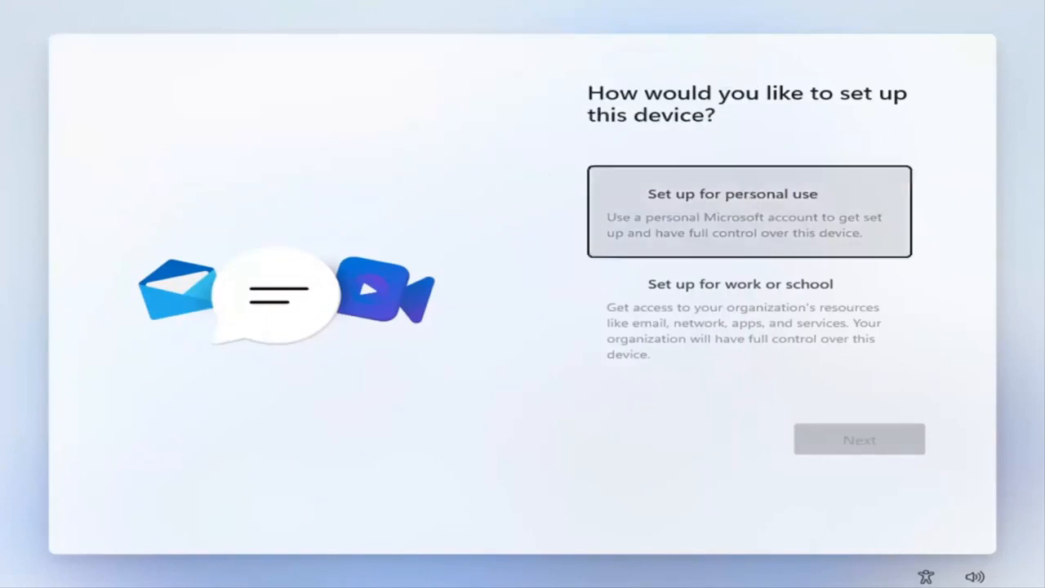
left_click(655, 212)
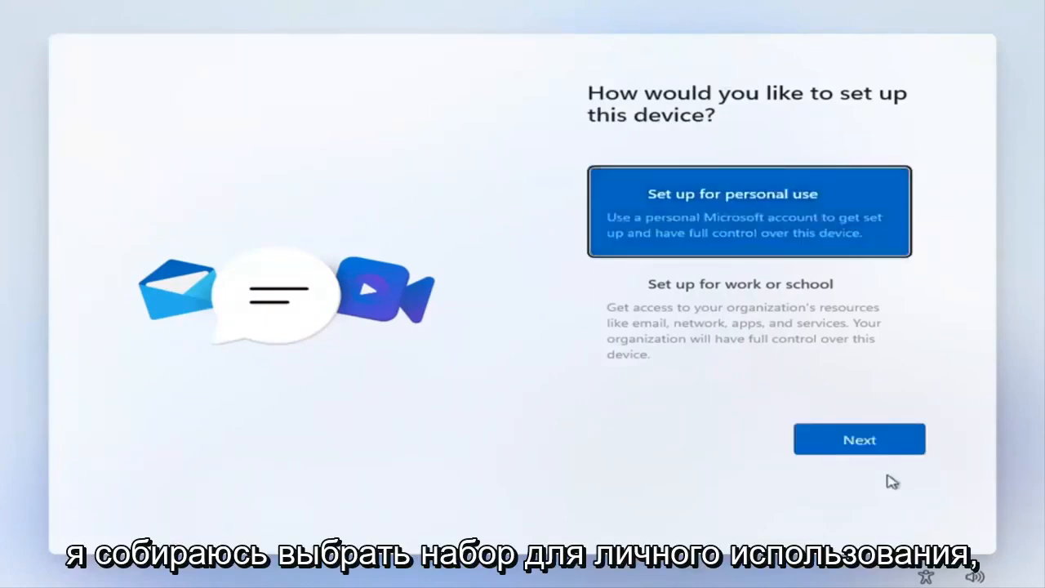
left_click(845, 445)
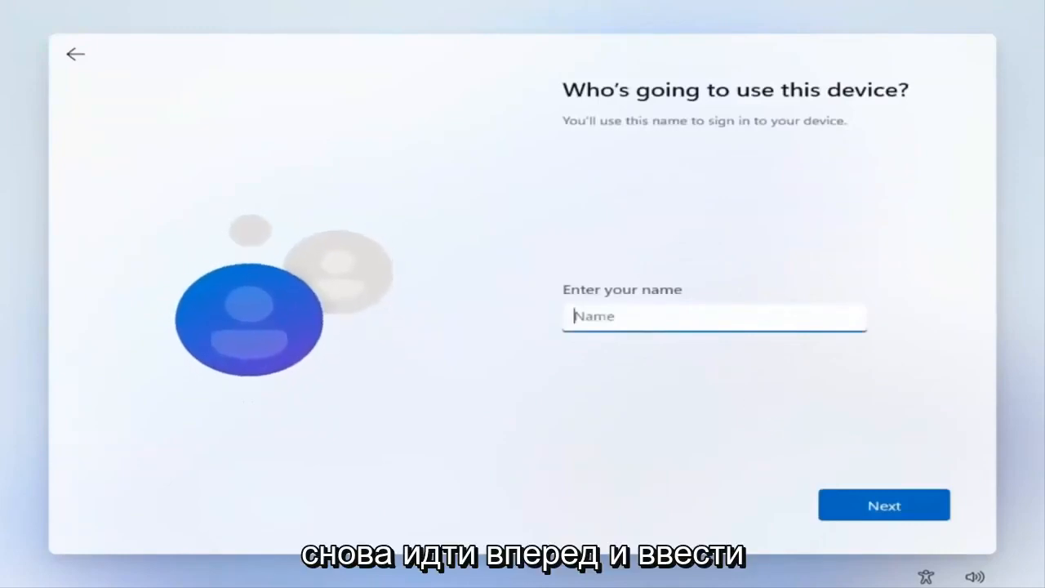
Enter a user name that differs from the PC name and continue with the password left blank.
type("John")
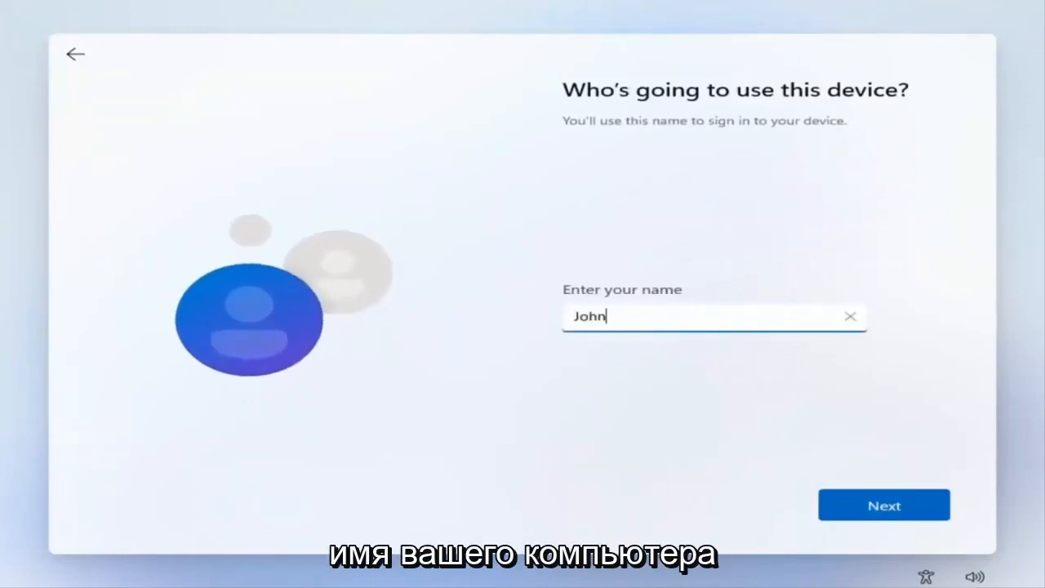
left_click(877, 504)
left_click(724, 354)
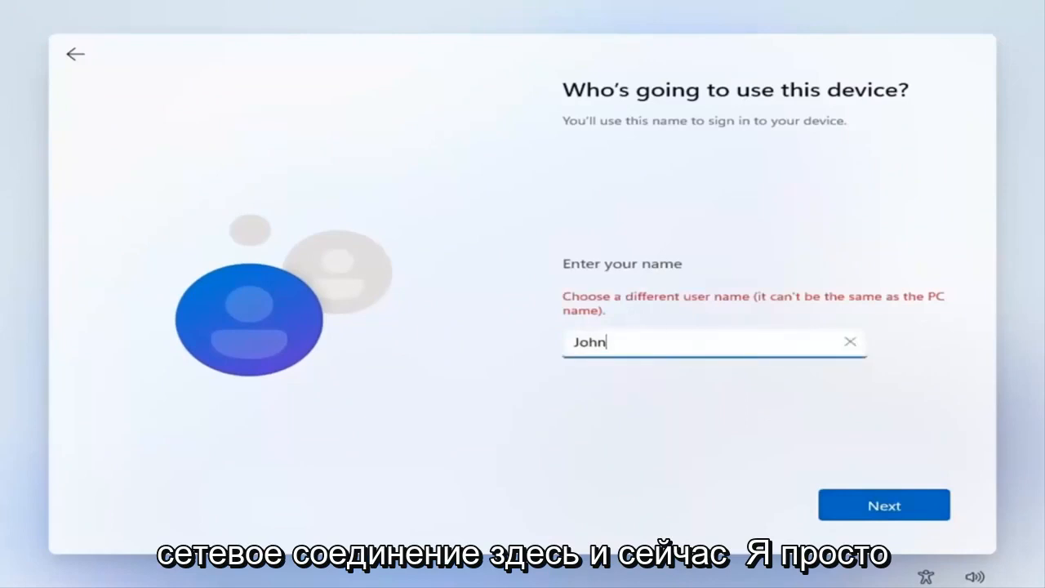
type("D")
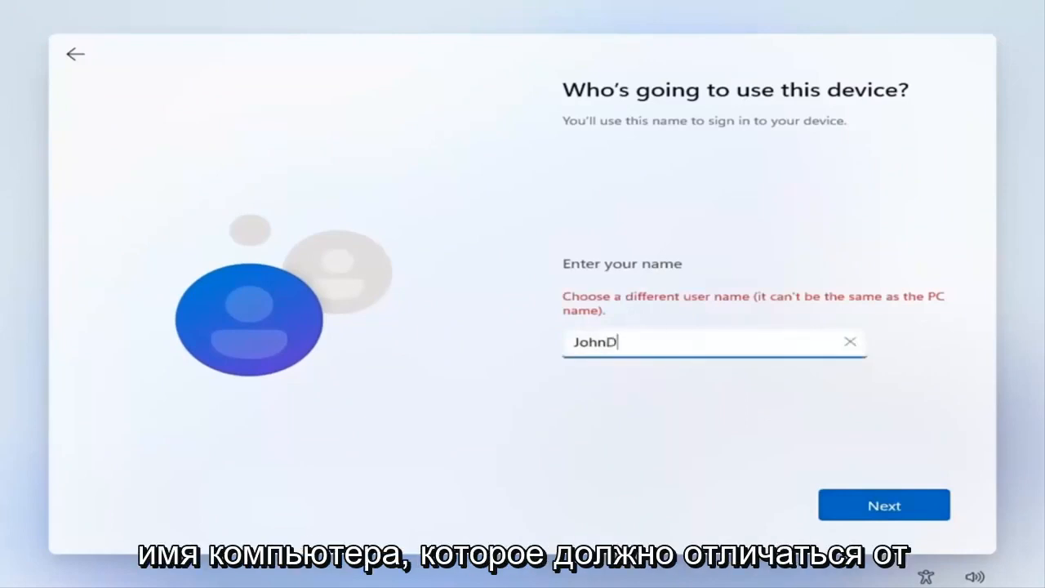
type("oe")
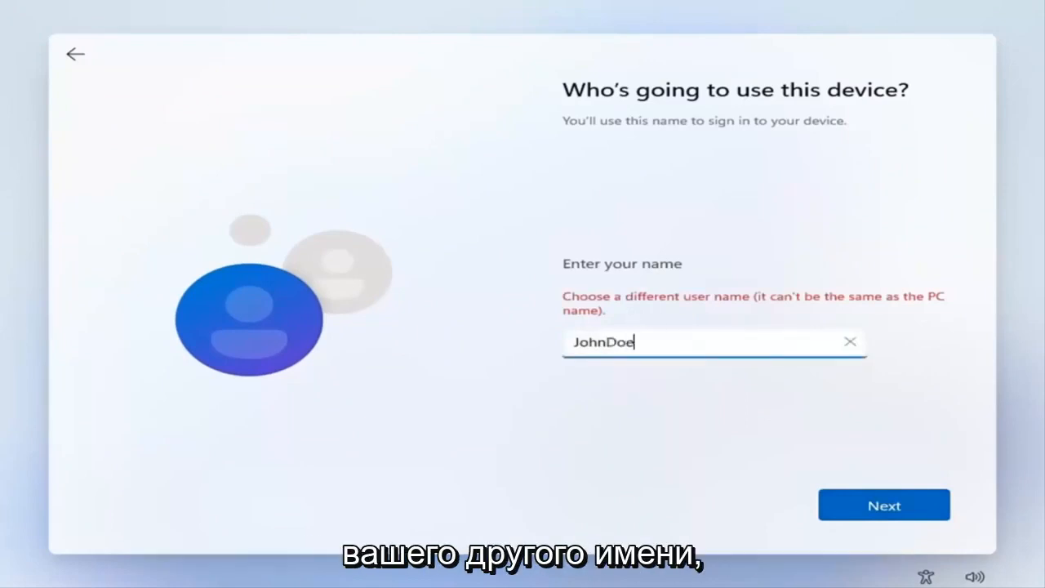
left_click(859, 511)
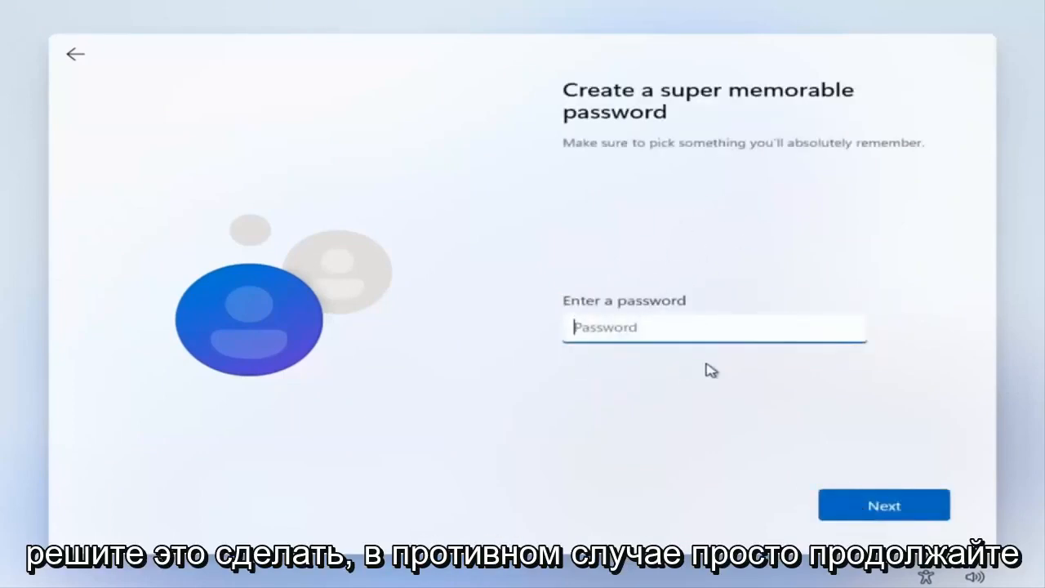
left_click(875, 506)
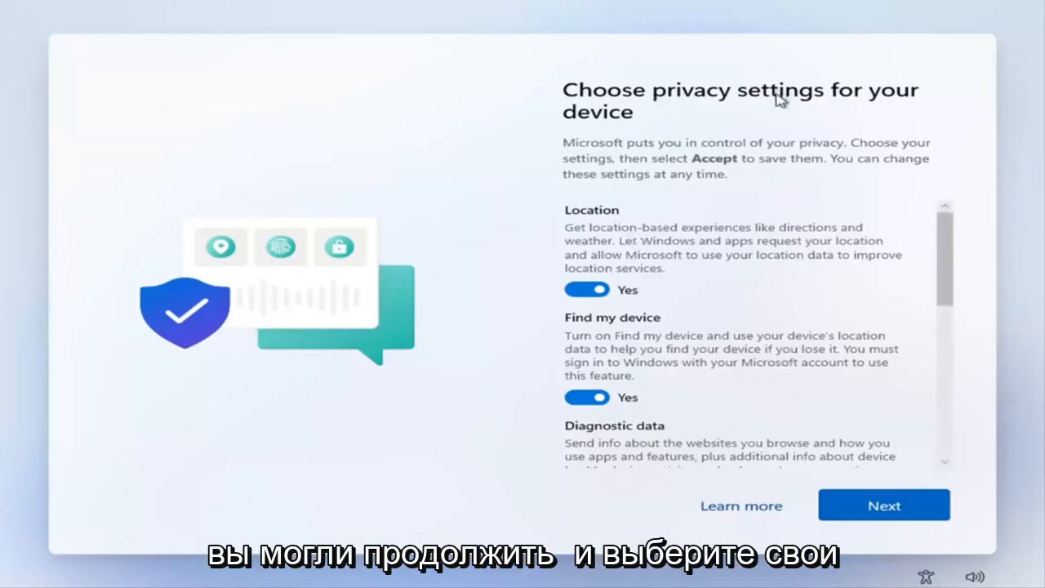
Turn off Location and Find my device, and limit Diagnostic data to Required only.
scroll(681, 247, "down", 1)
left_click(603, 247)
scroll(596, 326, "down", 1)
left_click(594, 345)
scroll(594, 359, "down", 1)
left_click(594, 398)
Turn off Inking & typing, Tailored experiences and Advertising ID, and accept the privacy settings.
scroll(594, 399, "down", 1)
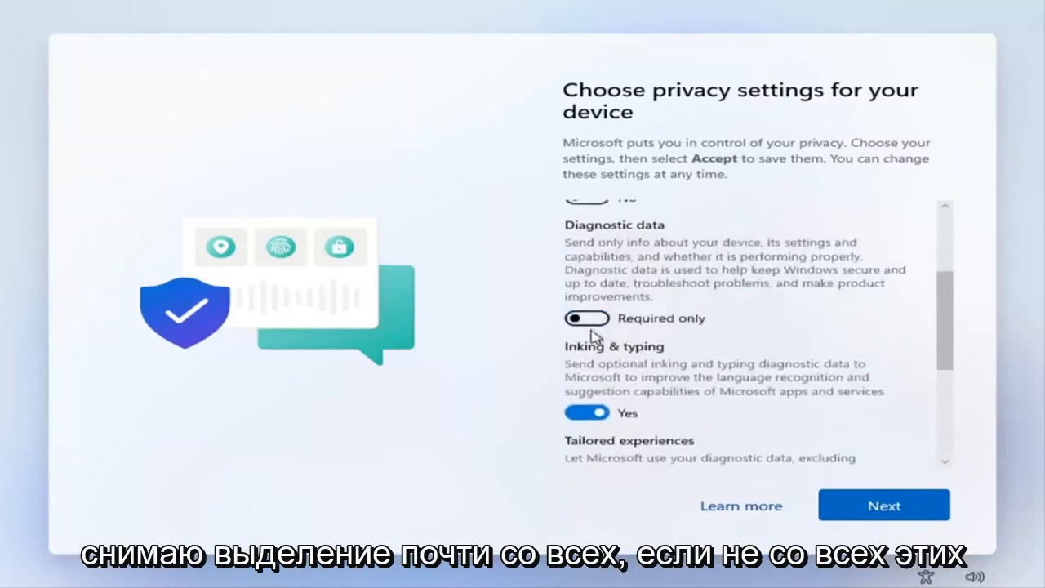
left_click(595, 414)
scroll(594, 392, "down", 2)
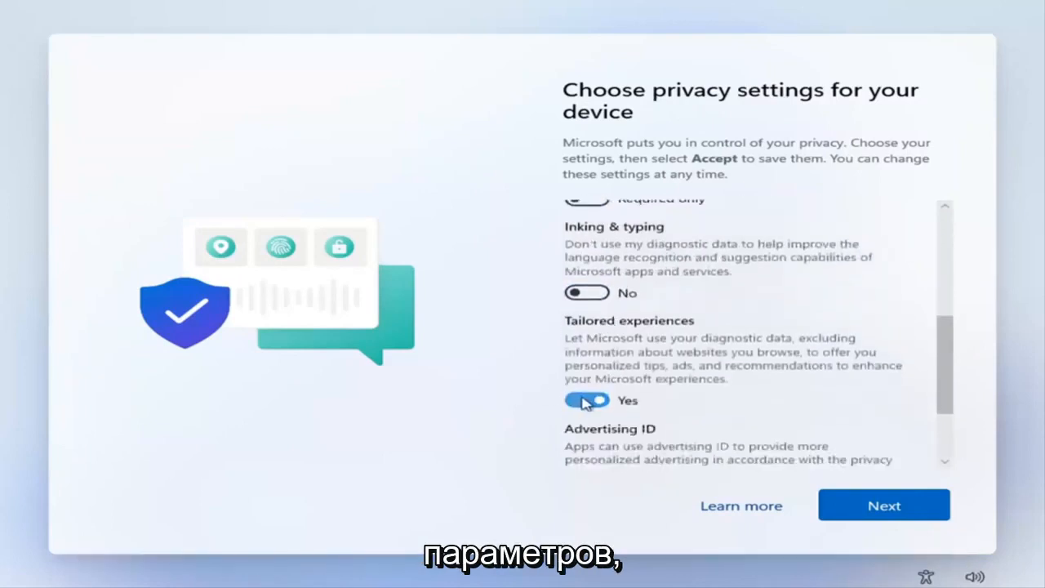
left_click(595, 401)
scroll(626, 384, "down", 1)
left_click(600, 382)
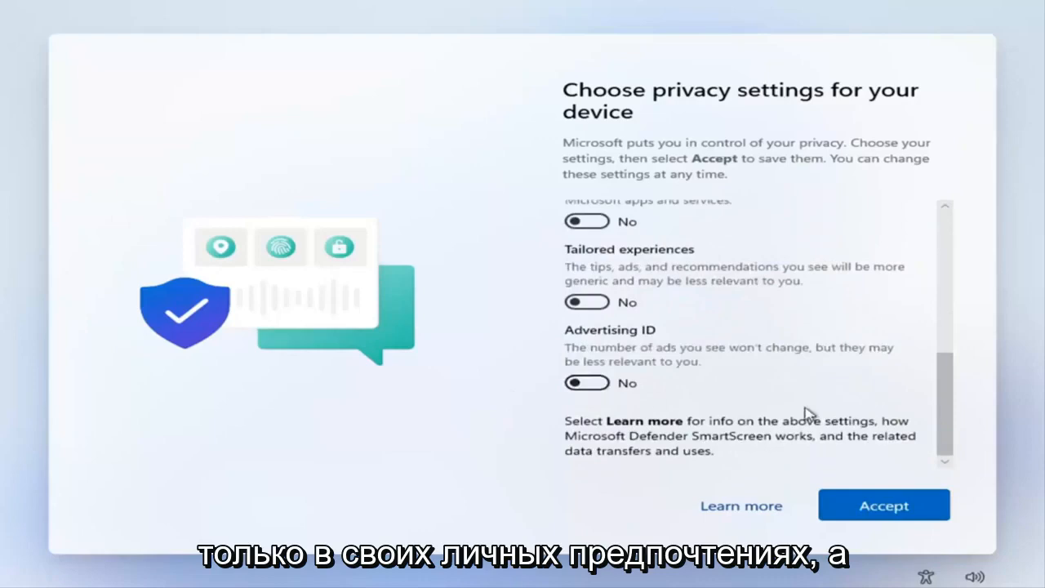
left_click(878, 513)
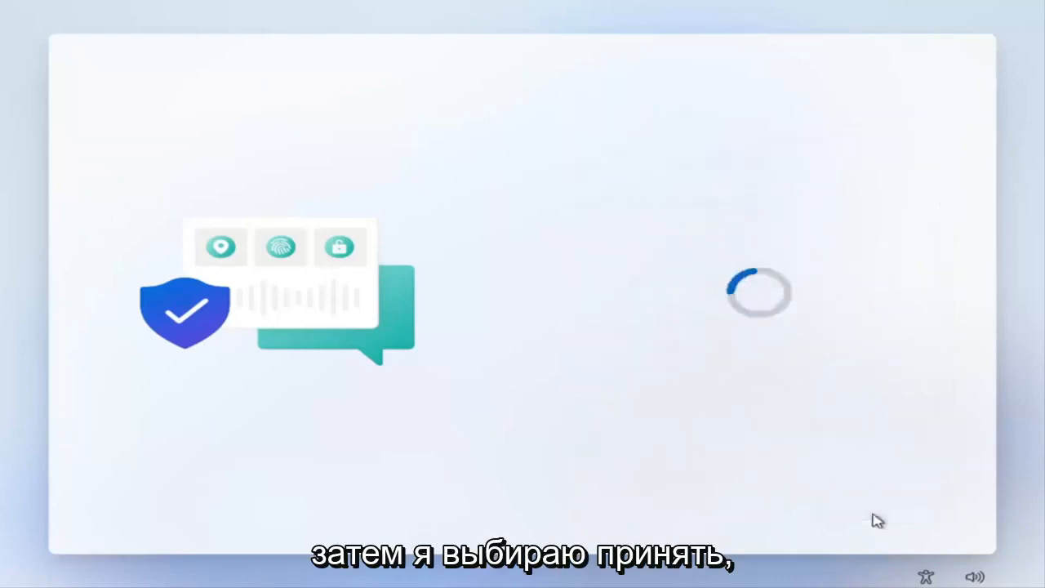